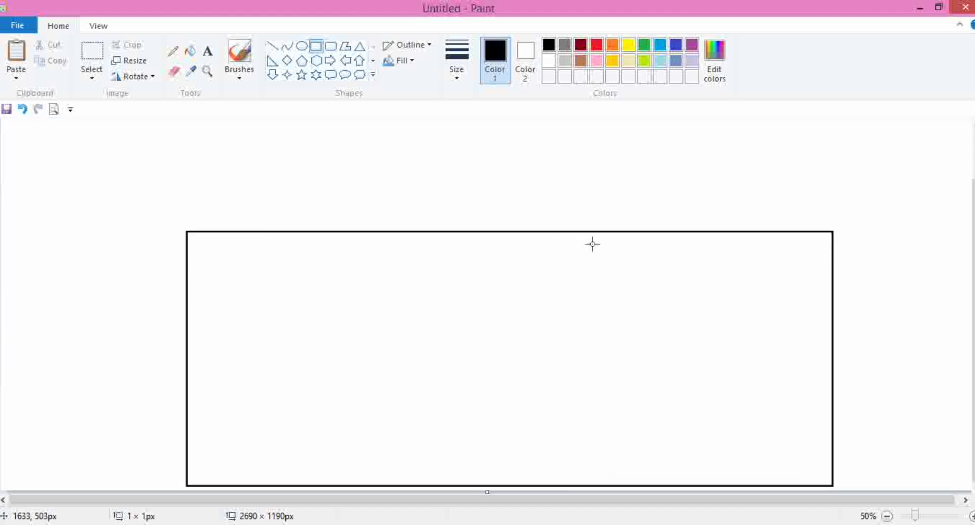
- Draw a rectangle about 651 × 673 px inside the right part of the frame for the garage
left_click_drag(592, 244, 826, 485)
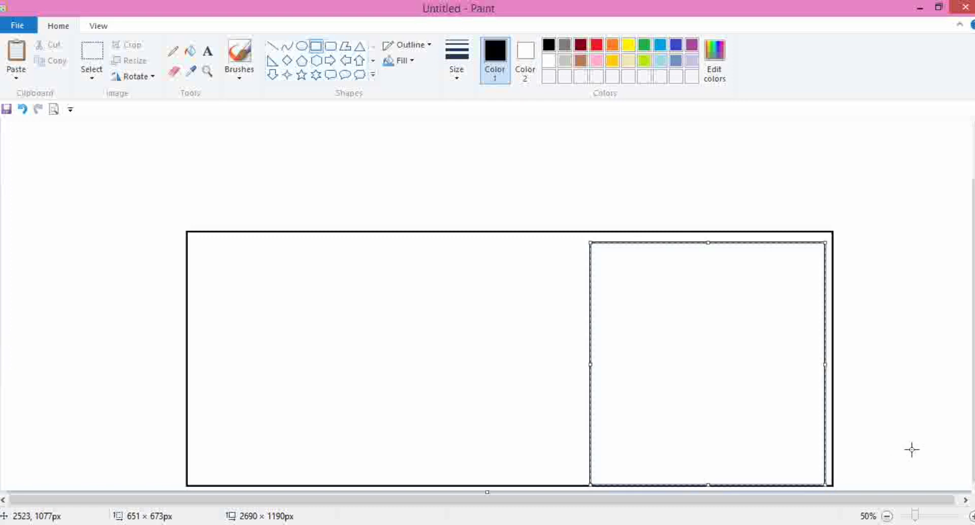
left_click(913, 449)
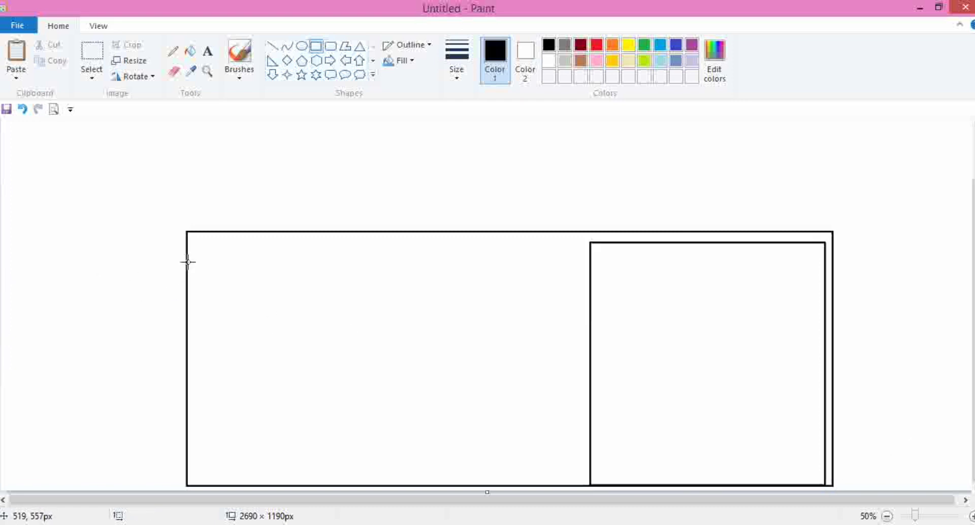
left_click_drag(188, 262, 195, 269)
key("ctrl+z")
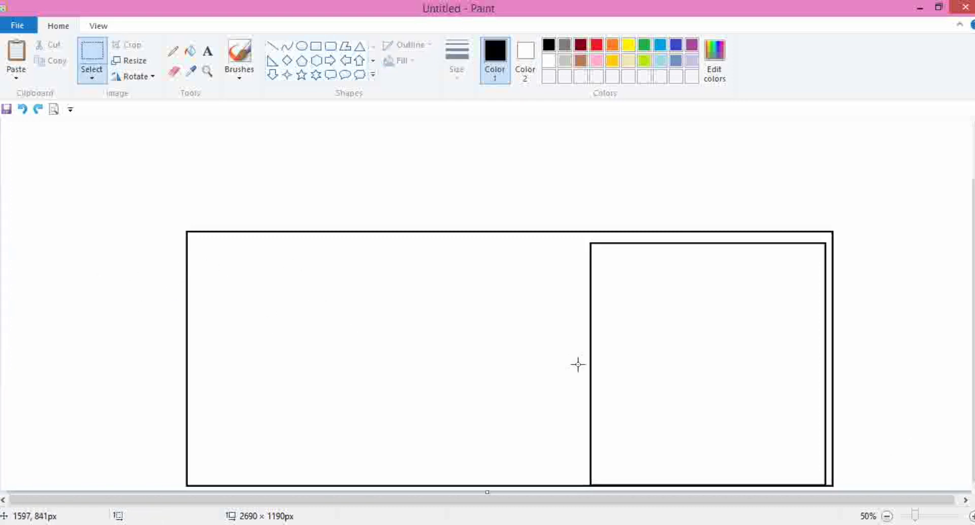
- Draw a horizontal line about 1113 px long below the frame's top edge and a vertical line dividing the area beneath it
left_click(272, 46)
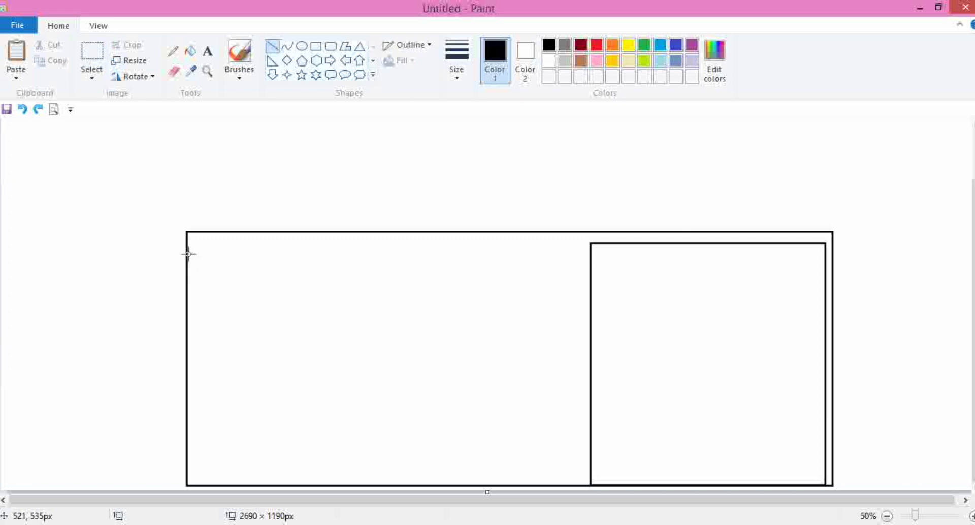
left_click_drag(188, 254, 588, 272)
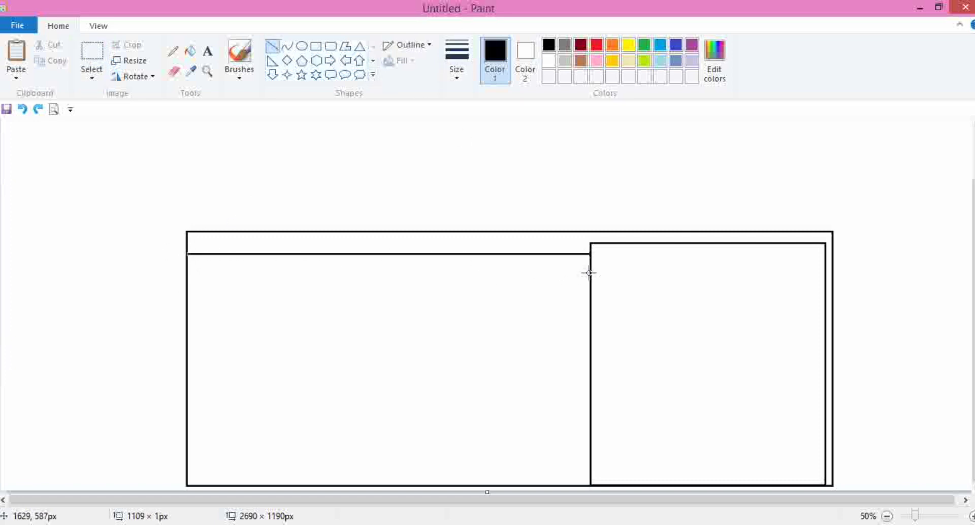
left_click_drag(188, 254, 187, 254)
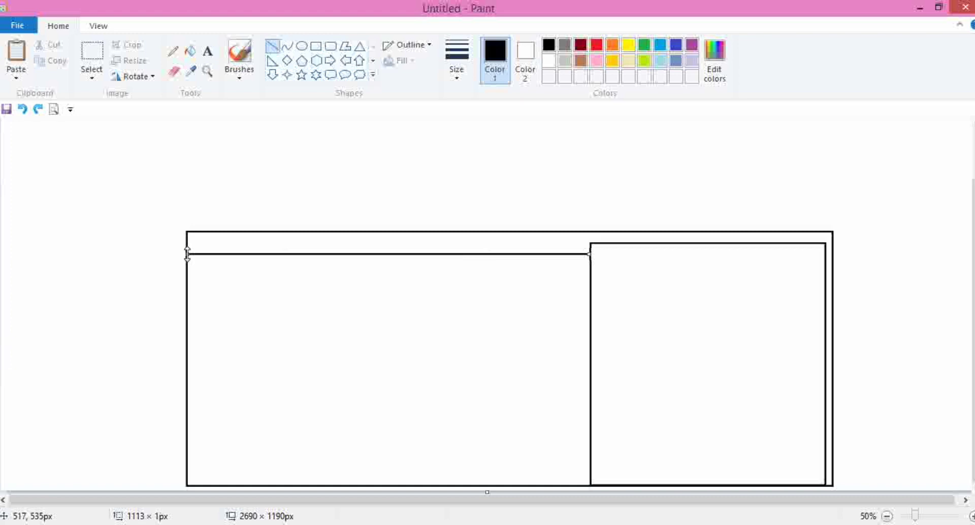
left_click(232, 326)
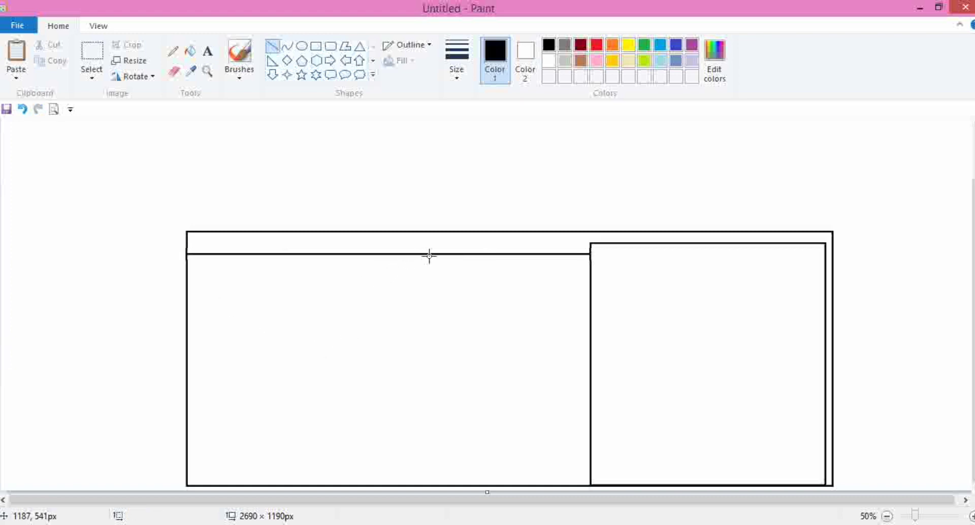
left_click_drag(425, 255, 410, 486)
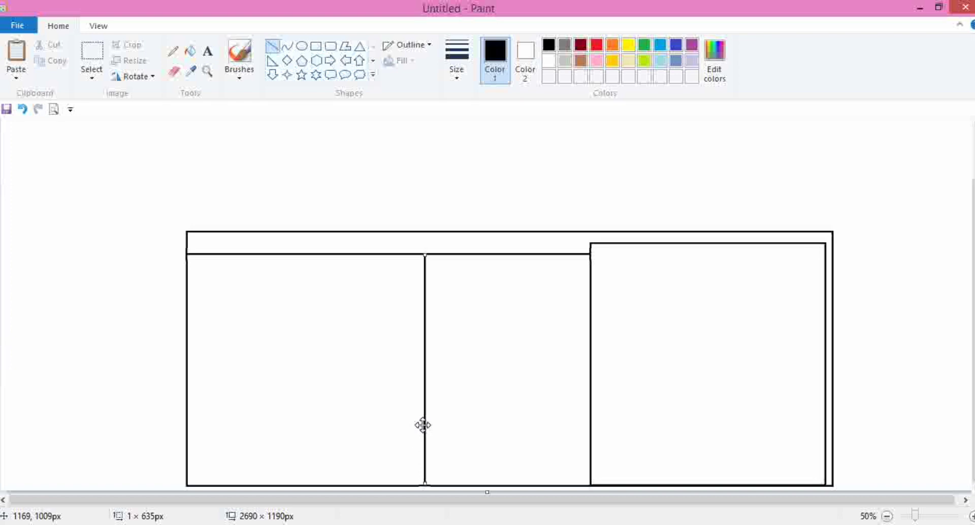
left_click(464, 429)
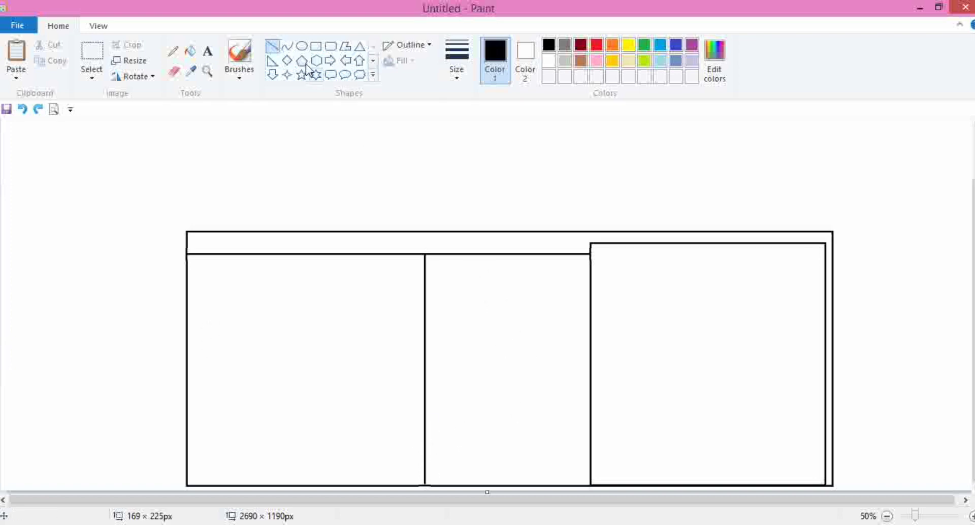
- Draw a window as two nested rectangles, about 415 × 217 px, in the left section
left_click(316, 45)
left_click_drag(238, 336, 390, 413)
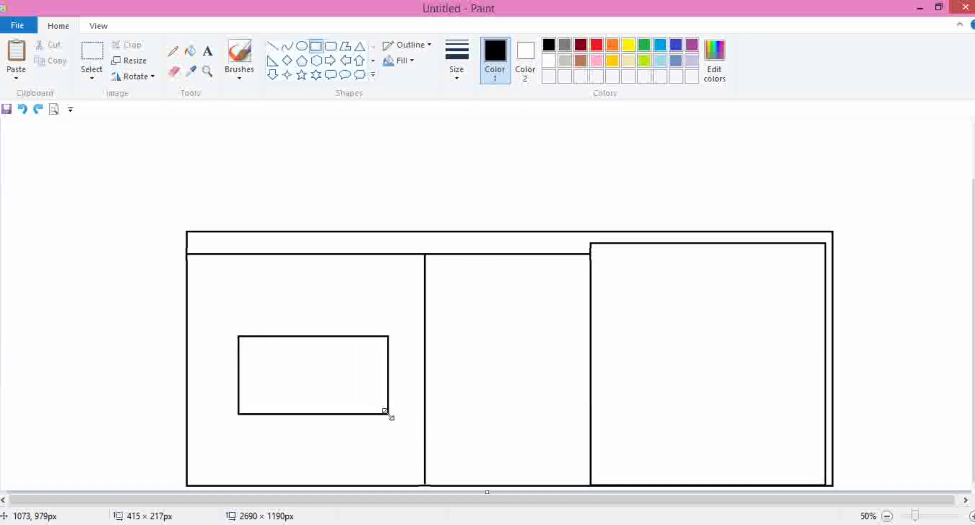
left_click_drag(357, 386, 349, 378)
left_click(394, 370)
left_click_drag(238, 335, 376, 404)
left_click(372, 464)
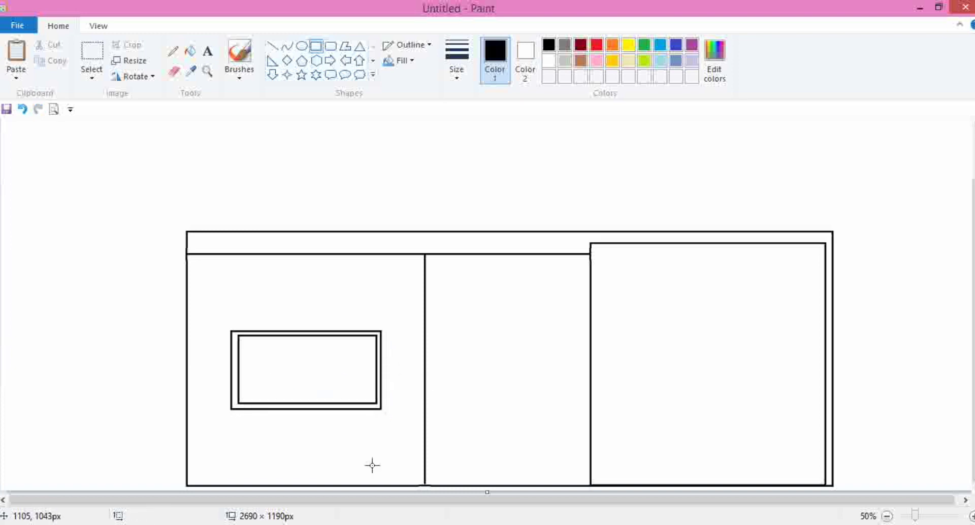
- Draw a door rectangle about 205 × 463 px in the middle section, adjusting its position and size
left_click_drag(185, 448, 186, 448)
left_click_drag(476, 308, 551, 475)
left_click_drag(522, 420, 516, 420)
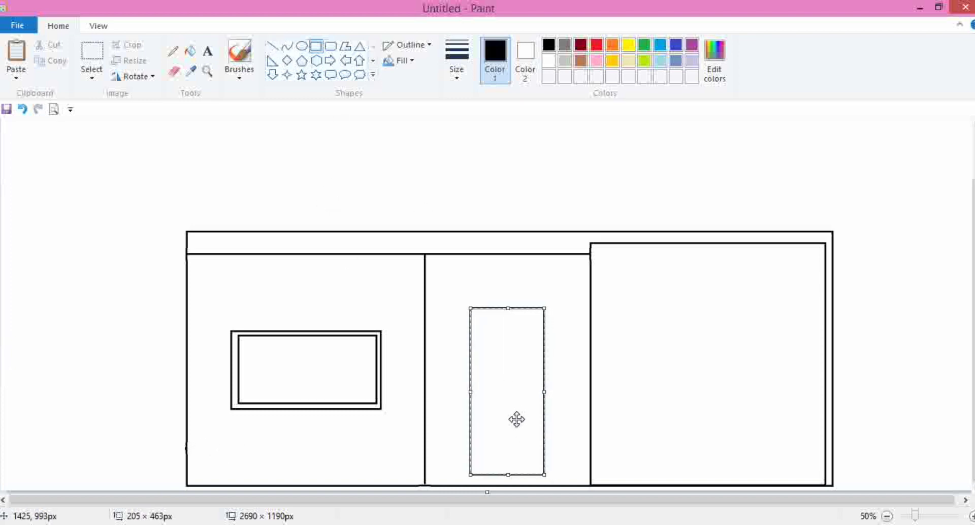
left_click_drag(545, 475, 552, 479)
left_click_drag(526, 427, 524, 427)
left_click(576, 417)
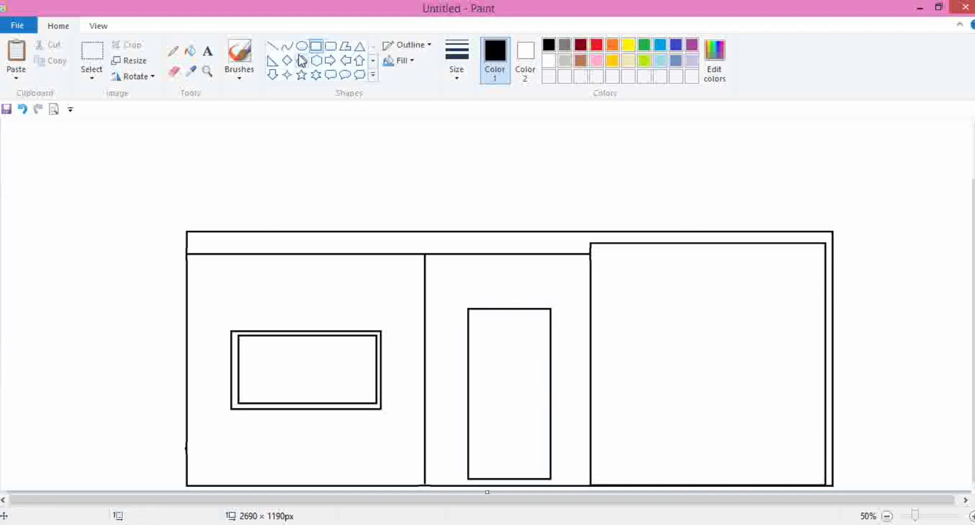
- Draw a vertical line splitting the door in half and a horizontal line across the bottom of the left section
left_click(272, 46)
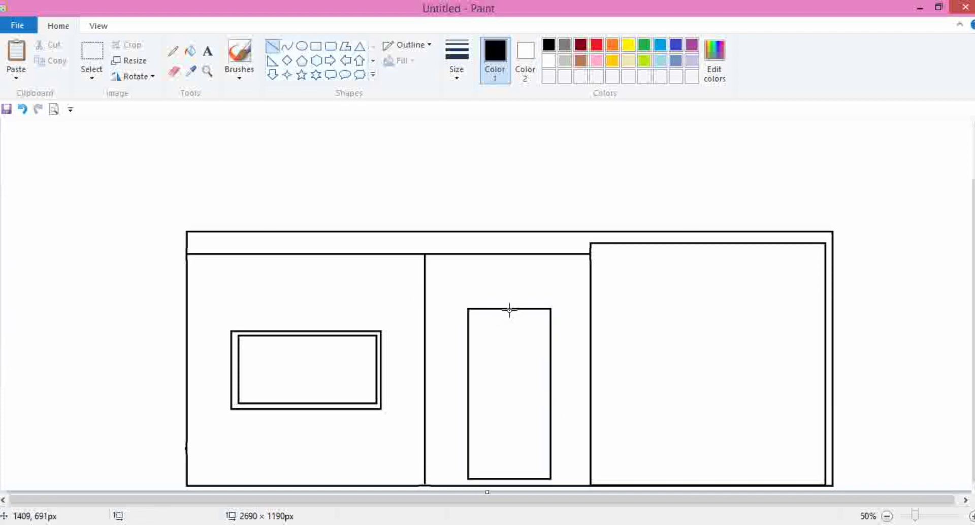
left_click_drag(509, 309, 498, 479)
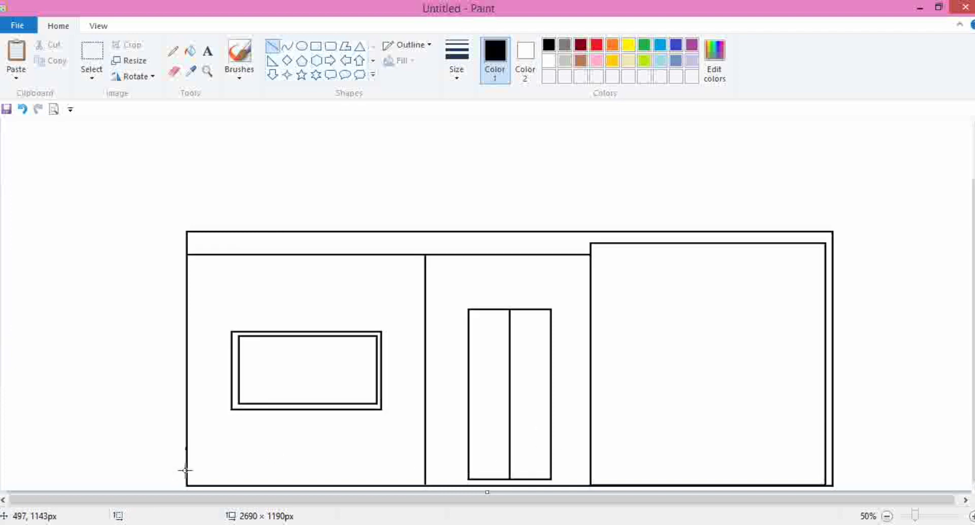
left_click_drag(186, 452, 425, 453)
left_click(447, 435)
- Add three narrow vertical rectangles, about 11 × 187 px, dividing the window into four panes
scroll(337, 285, "up", 2)
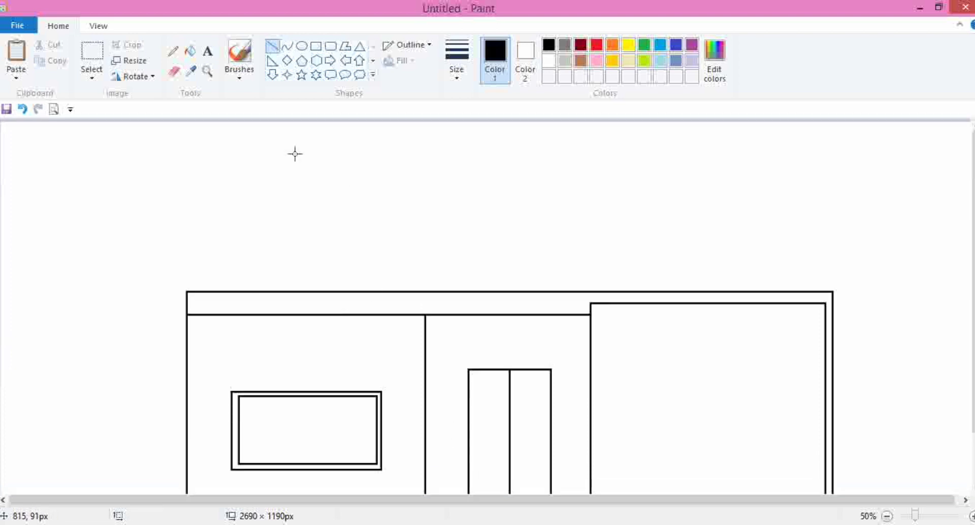
left_click(316, 45)
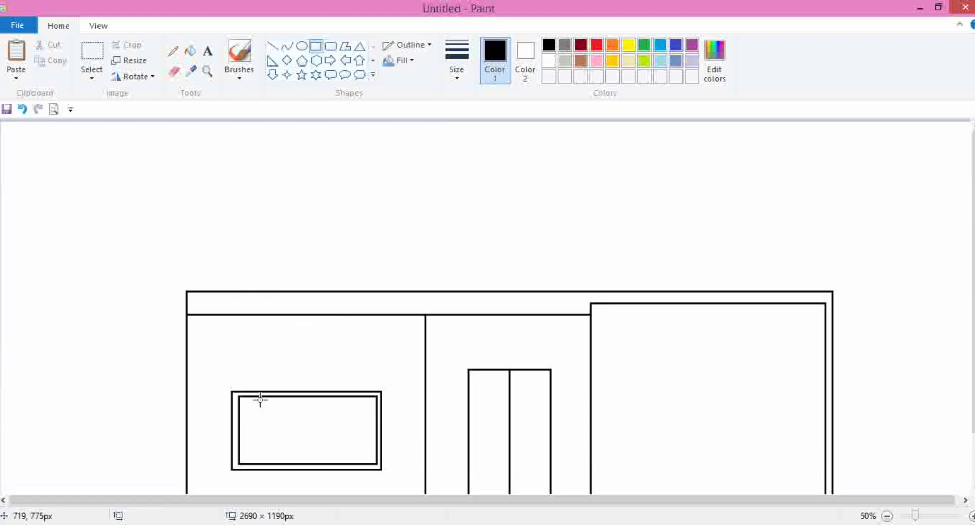
left_click_drag(258, 394, 272, 464)
left_click(304, 451)
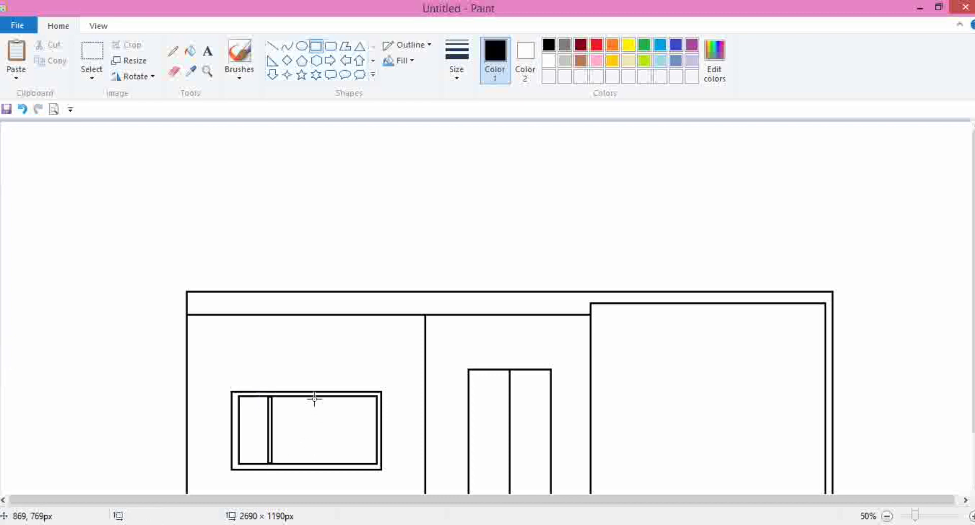
left_click_drag(307, 396, 308, 463)
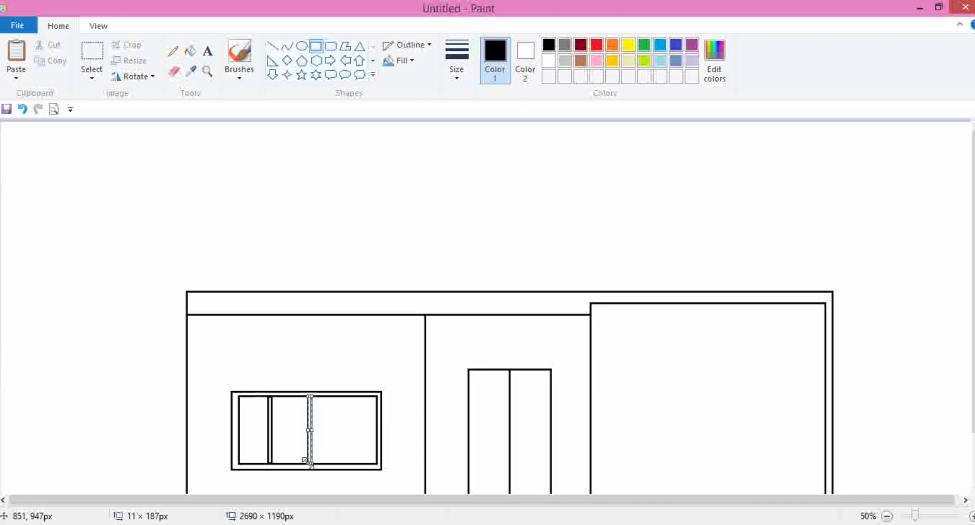
left_click(358, 415)
left_click_drag(347, 396, 342, 464)
left_click(358, 450)
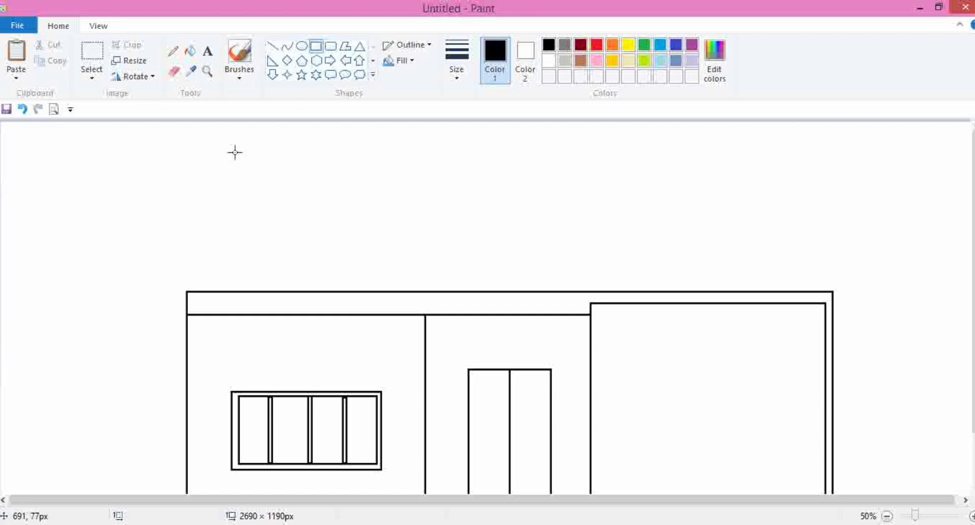
- Draw a rectangle about 917 × 431 px above the building, then undo it
left_click_drag(172, 128, 531, 291)
left_click_drag(452, 246, 476, 248)
left_click_drag(547, 290, 520, 281)
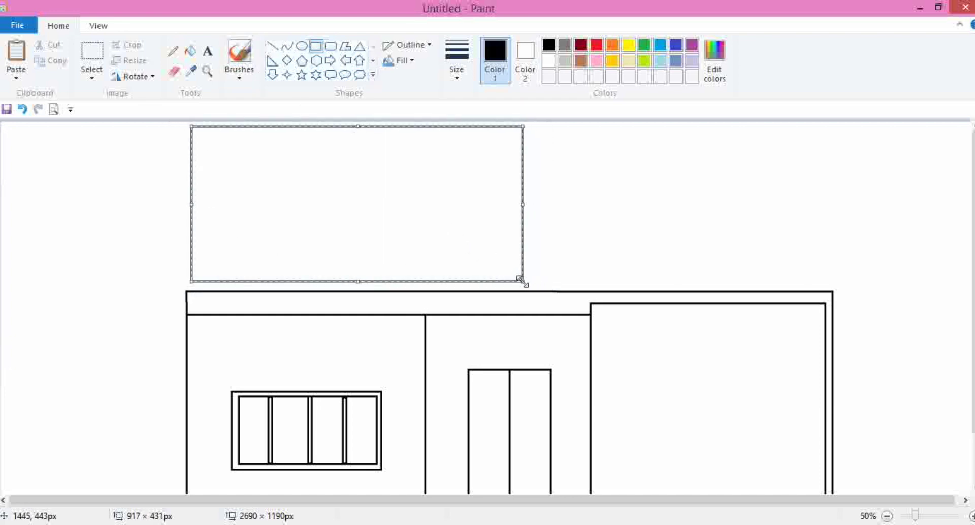
left_click_drag(483, 212, 476, 217)
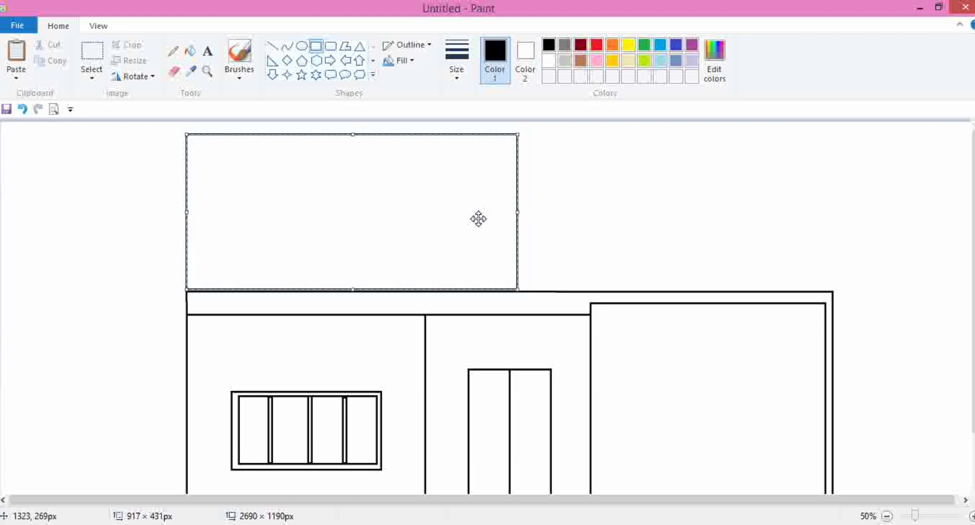
left_click(559, 223)
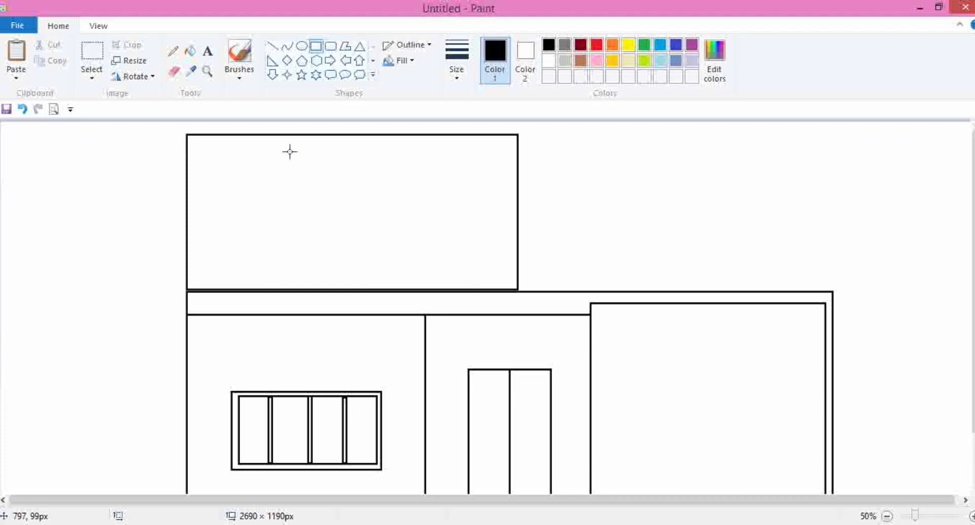
scroll(289, 151, "down", 2)
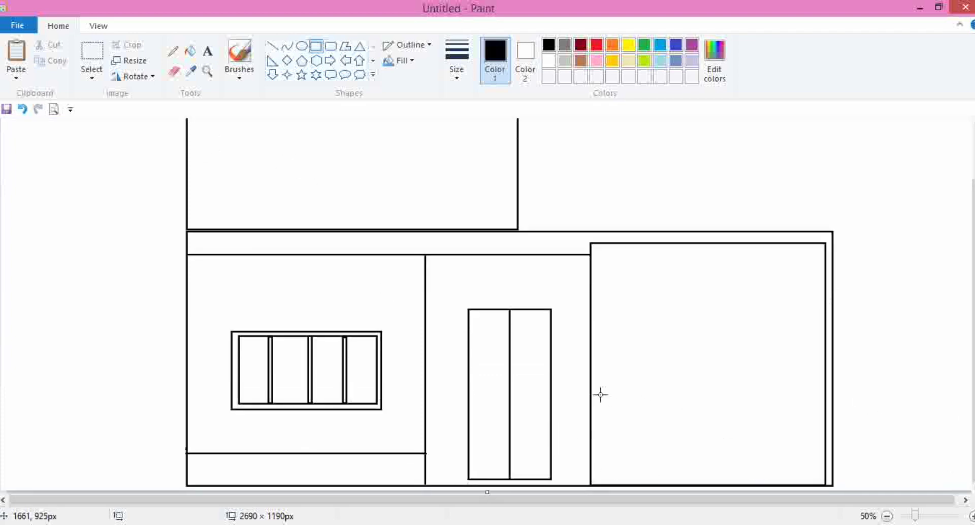
scroll(523, 253, "up", 2)
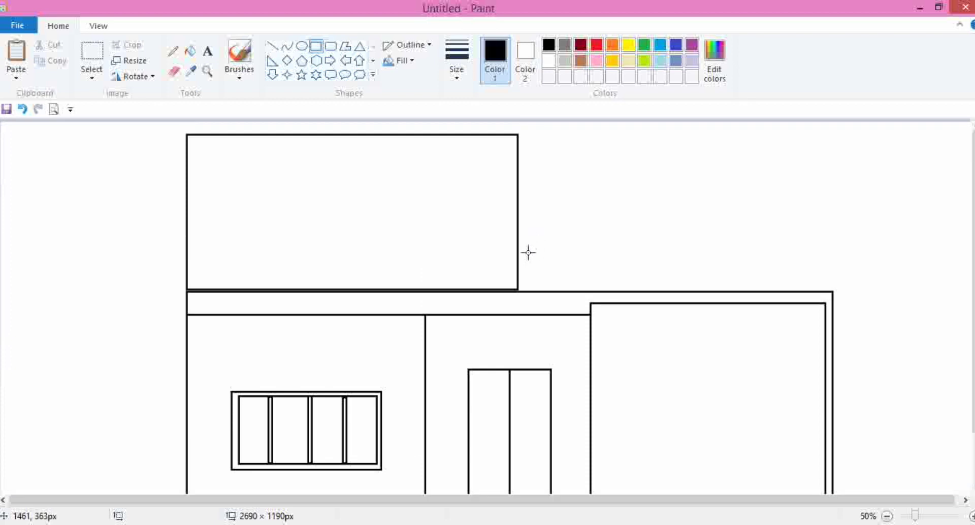
key("ctrl+z")
scroll(208, 195, "down", 2)
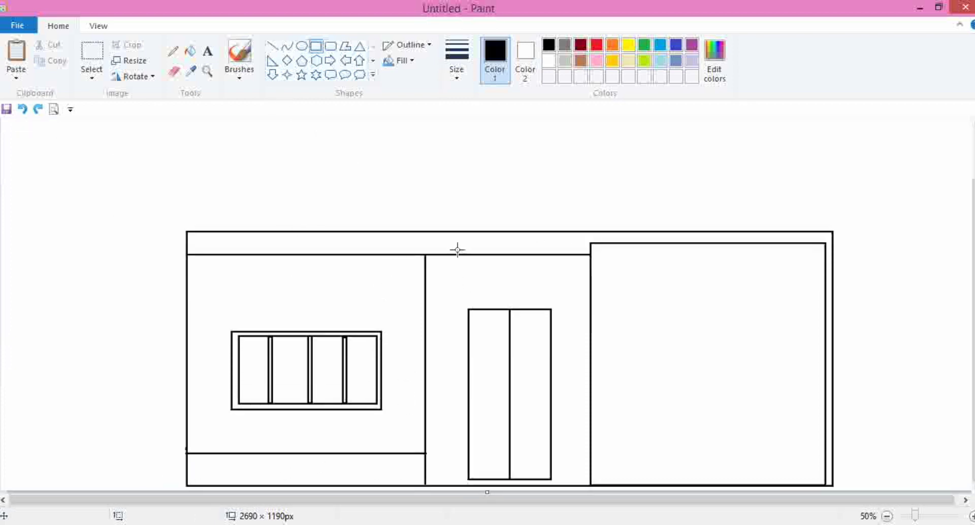
- Add four small panel rectangles to the door leaves and a horizontal divider across the door's middle
left_click_drag(479, 321, 499, 378)
left_click_drag(520, 322, 540, 377)
left_click(488, 420)
left_click_drag(480, 418, 496, 472)
left_click(530, 421)
left_click_drag(520, 419, 543, 475)
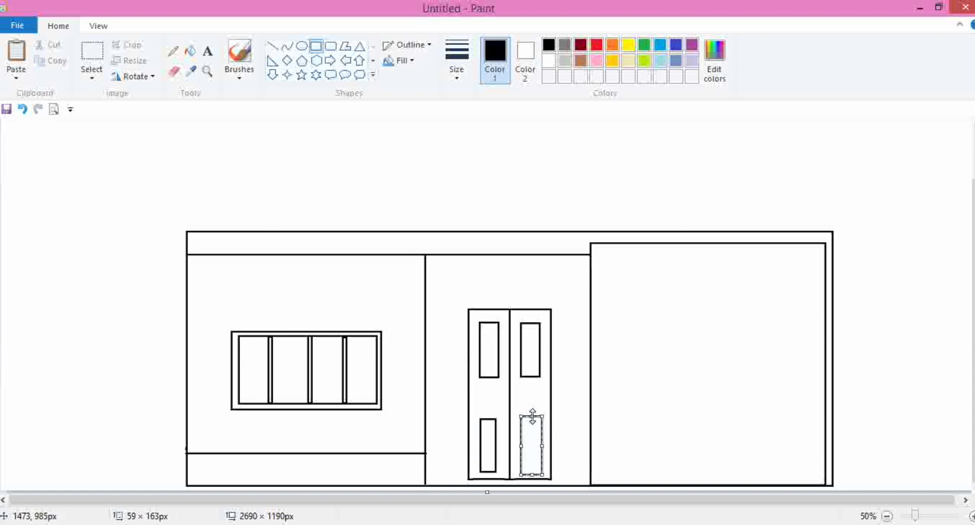
left_click(477, 396)
left_click_drag(468, 395, 548, 395)
left_click(533, 396)
left_click(564, 396)
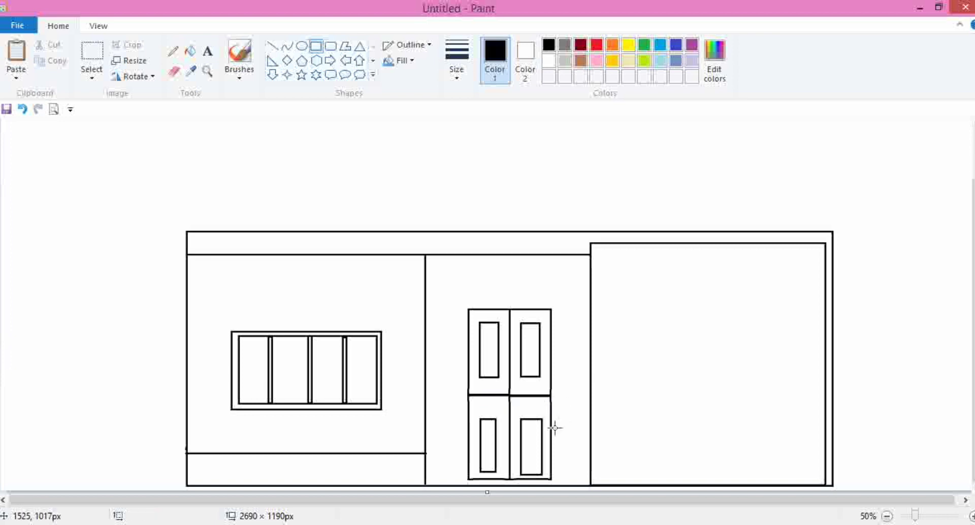
- Draw two horizontal lines across the top of the garage and another line near the base of the left section
scroll(646, 351, "up", 2)
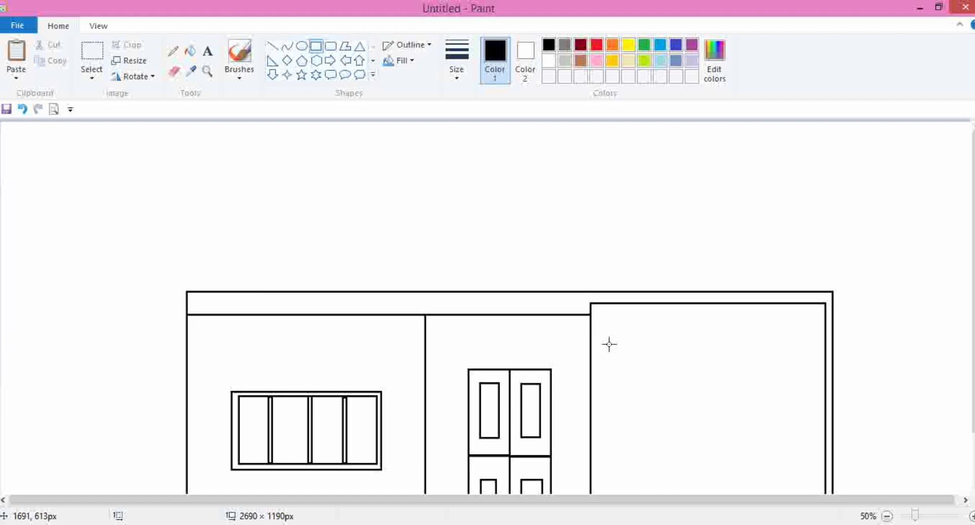
left_click(272, 46)
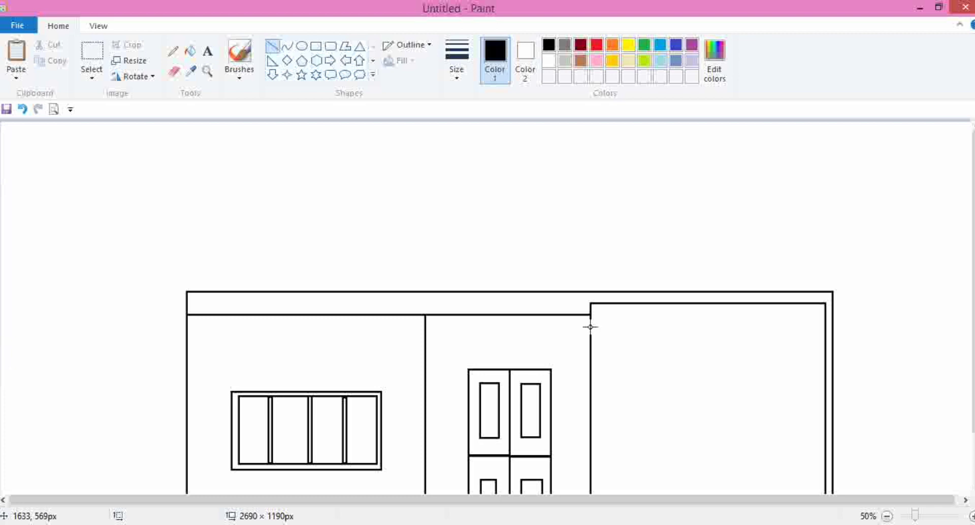
left_click_drag(590, 330, 825, 330)
left_click(783, 374)
scroll(783, 374, "down", 1)
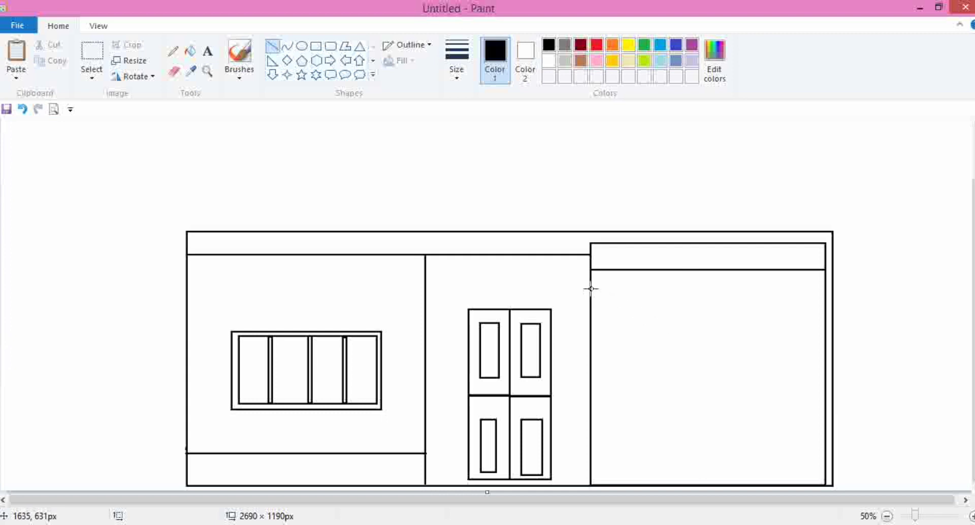
left_click_drag(590, 288, 825, 288)
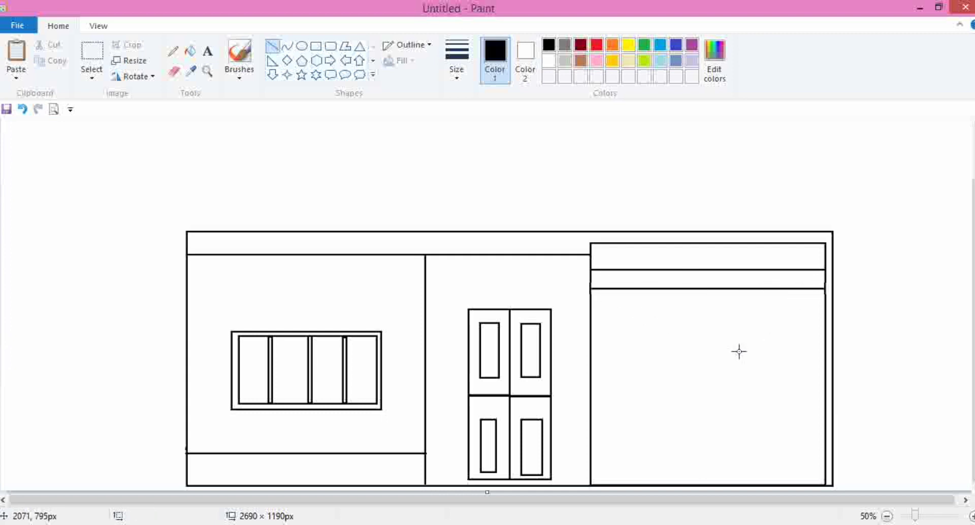
left_click(621, 398)
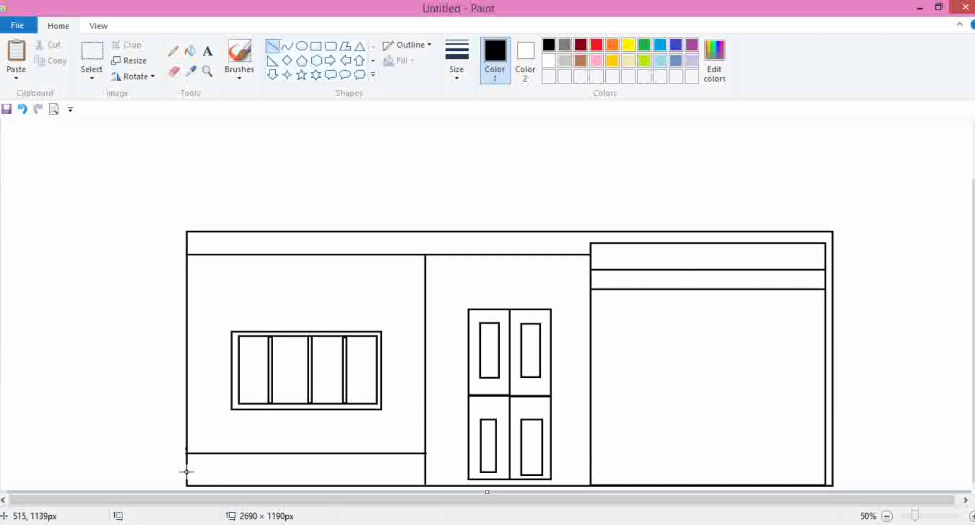
mouse_move(186, 472)
left_mouse_down()
mouse_move(412, 472)
mouse_move(422, 453)
left_mouse_up()
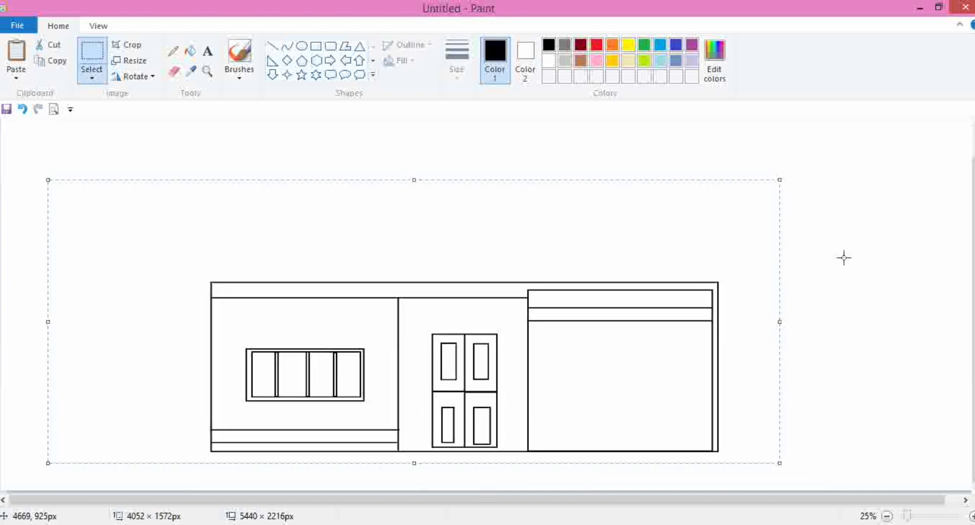
left_click(844, 256)
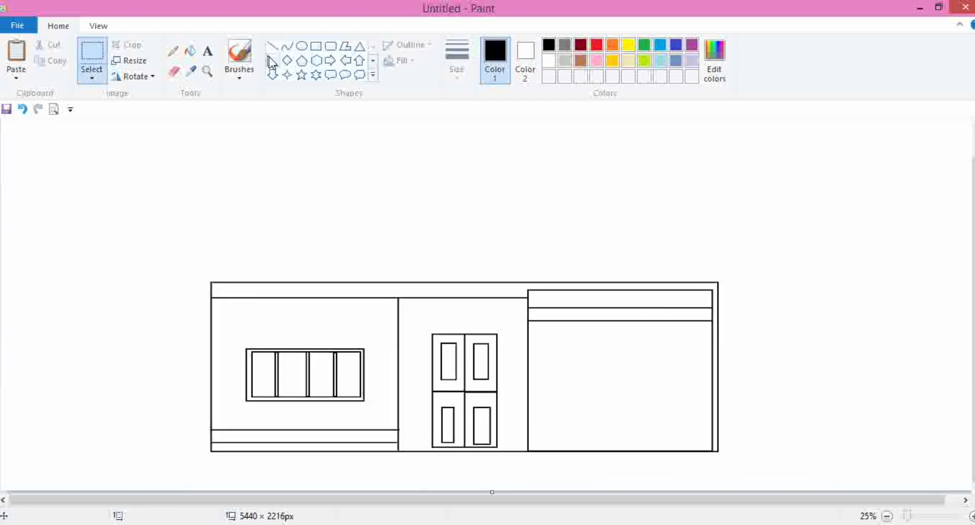
left_click(315, 46)
left_click_drag(203, 162, 408, 279)
left_click_drag(370, 245, 379, 244)
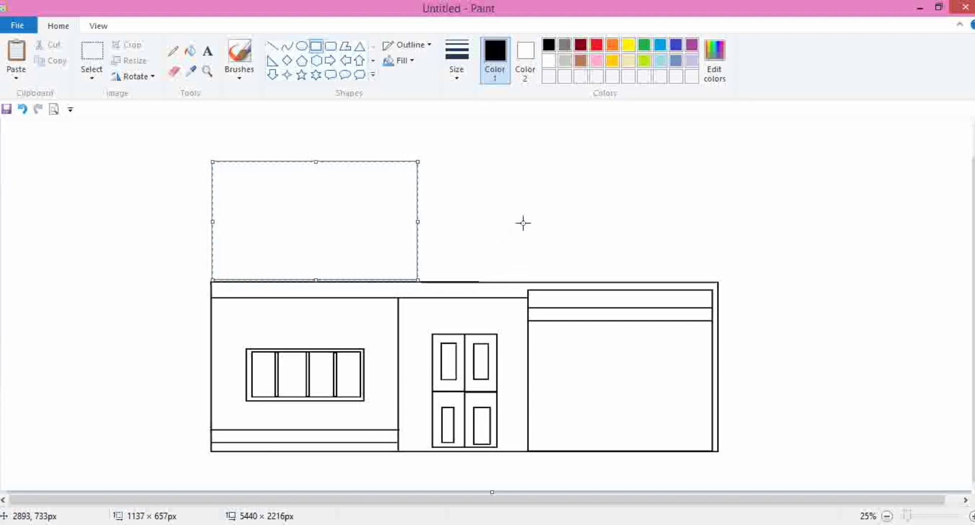
left_click(488, 239)
key("ctrl+z")
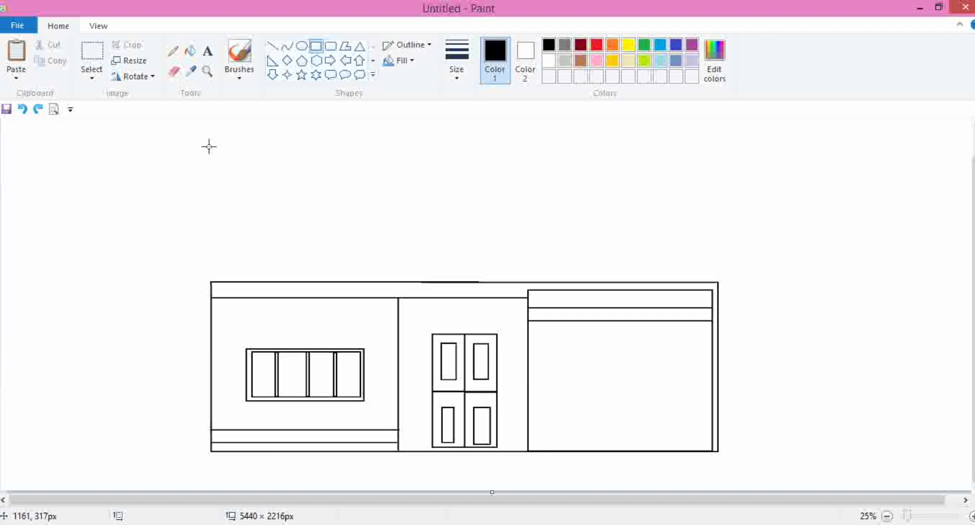
- Draw a rectangle about 1093 × 745 px above the left section as the upper storey
left_click_drag(209, 147, 406, 280)
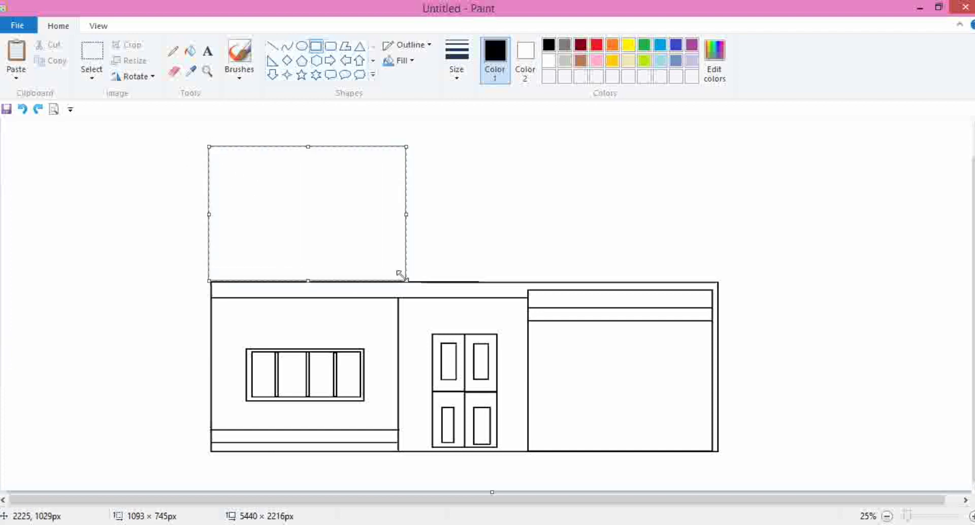
left_click_drag(386, 249, 390, 249)
left_click(482, 245)
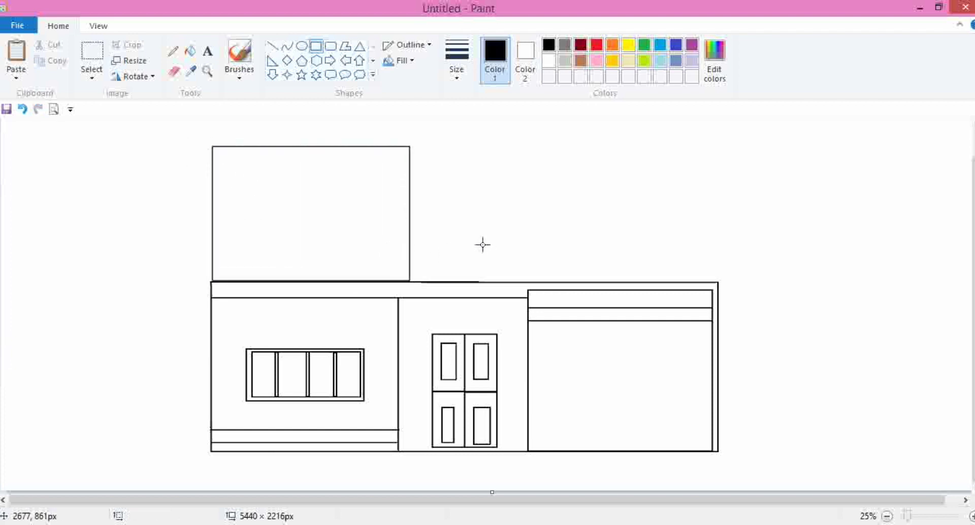
- Draw a window in the upper storey as an outer rectangle with an inner rectangle about 445 × 237 px
left_click_drag(270, 185, 325, 220)
left_click(394, 211)
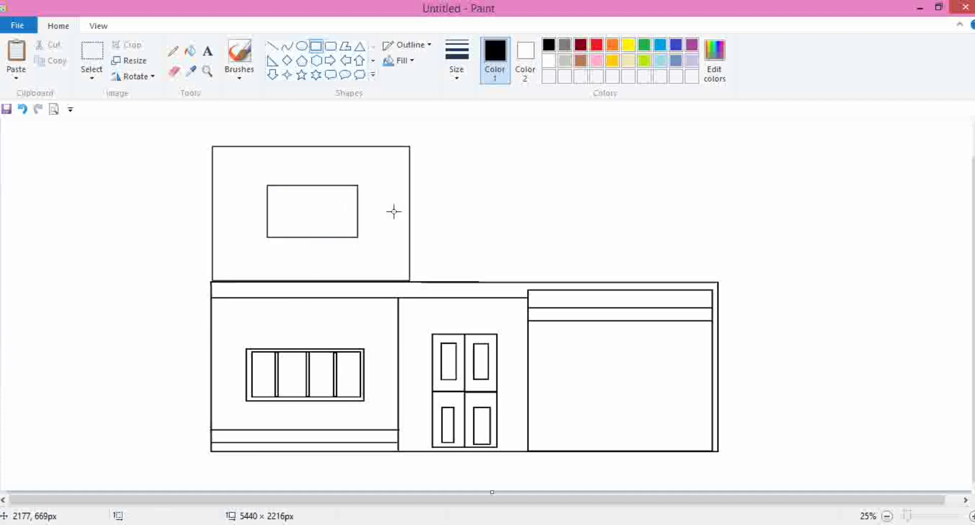
left_click_drag(273, 190, 353, 234)
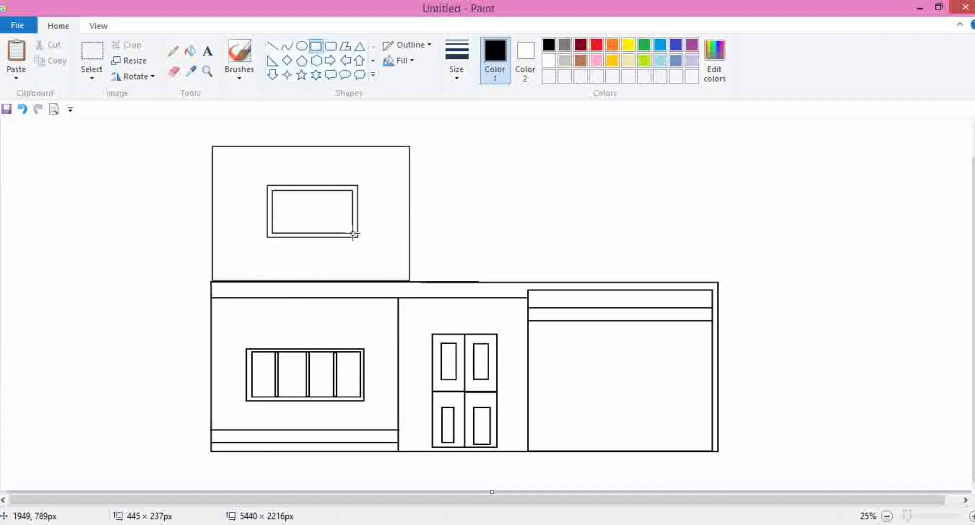
left_click(392, 220)
- Divide the upper window with two narrow vertical bars and one horizontal bar about 437 × 25 px
left_click_drag(289, 191, 288, 232)
left_click_drag(291, 191, 296, 235)
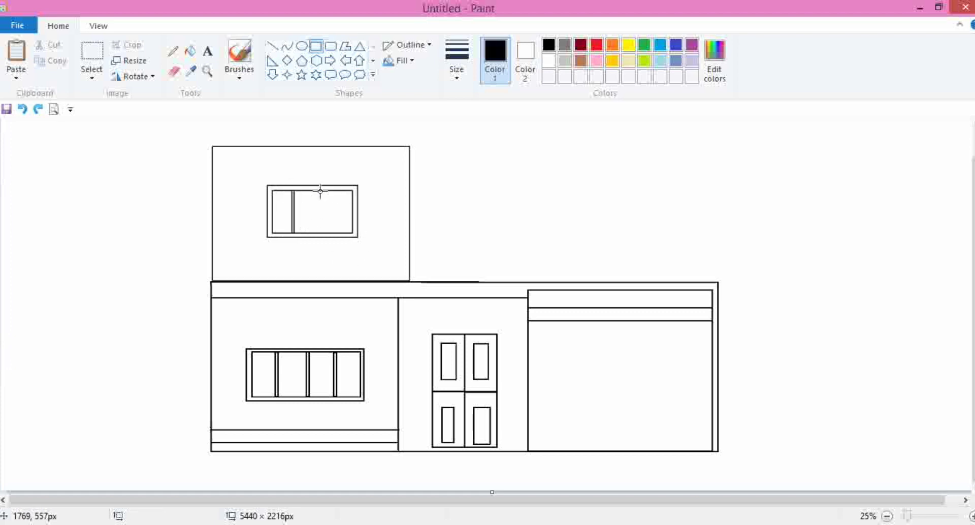
left_click_drag(320, 190, 324, 235)
left_click_drag(274, 207, 333, 212)
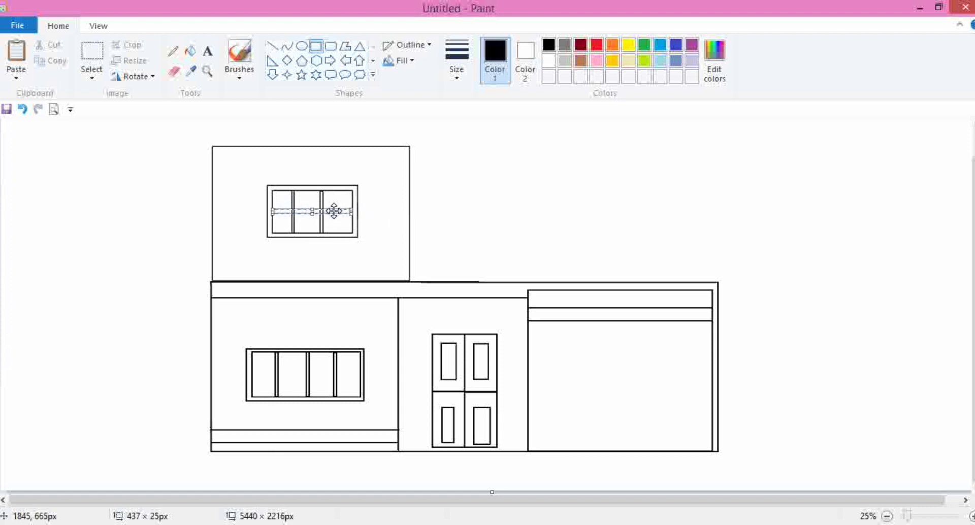
left_click(453, 208)
- Select the whole drawing and move it slightly down and right to make room for the roof
scroll(489, 217, "up", 1)
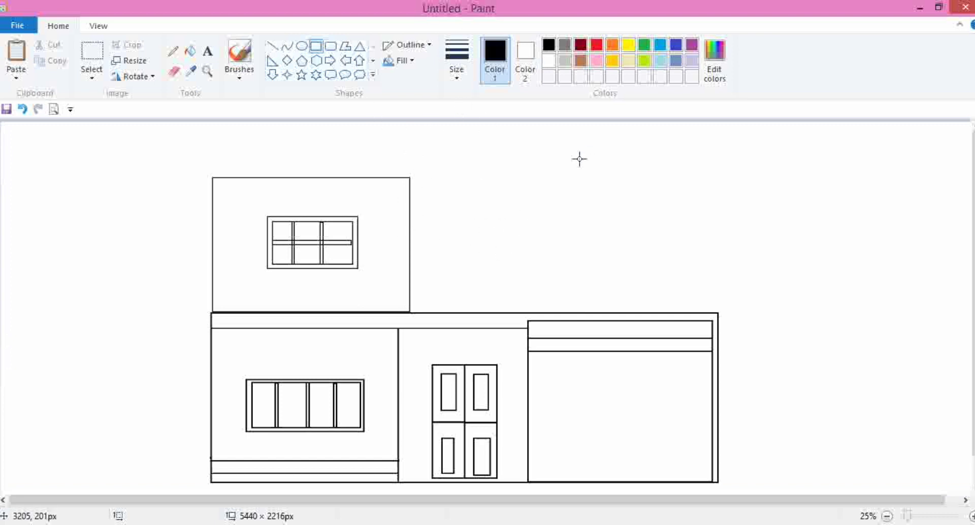
scroll(832, 251, "down", 1)
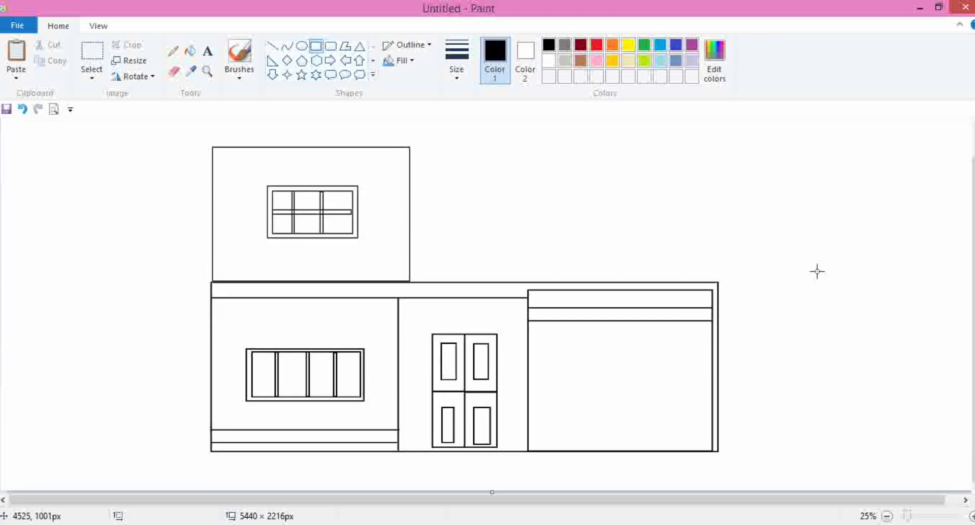
scroll(817, 271, "up", 1)
left_click(89, 62)
scroll(194, 170, "down", 1)
mouse_move(189, 129)
left_mouse_down()
mouse_move(555, 439)
mouse_move(841, 479)
left_mouse_up()
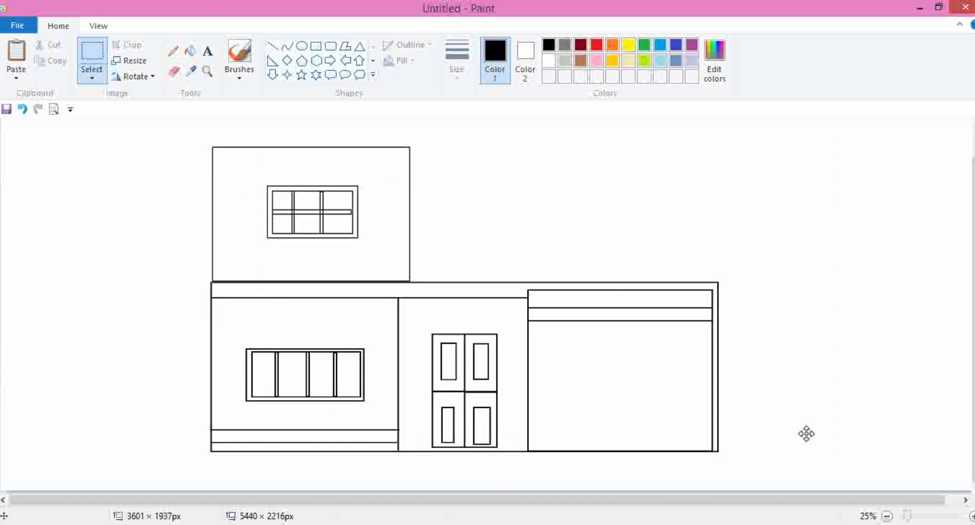
left_click_drag(756, 306, 766, 331)
left_click(887, 291)
- Draw two sloping roof lines meeting at an apex above the upper storey
scroll(297, 269, "up", 1)
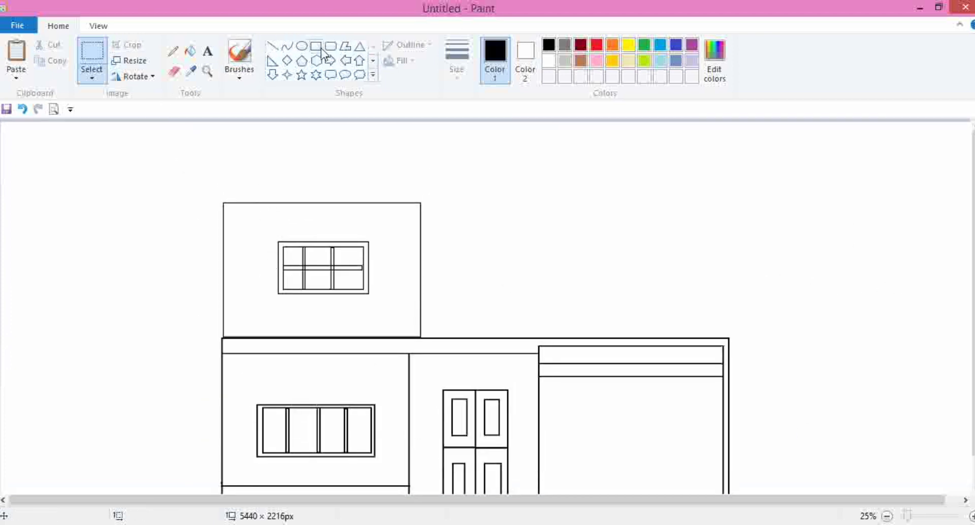
left_click(272, 46)
mouse_move(178, 229)
left_mouse_down()
mouse_move(327, 122)
mouse_move(294, 147)
left_mouse_up()
left_click(322, 181)
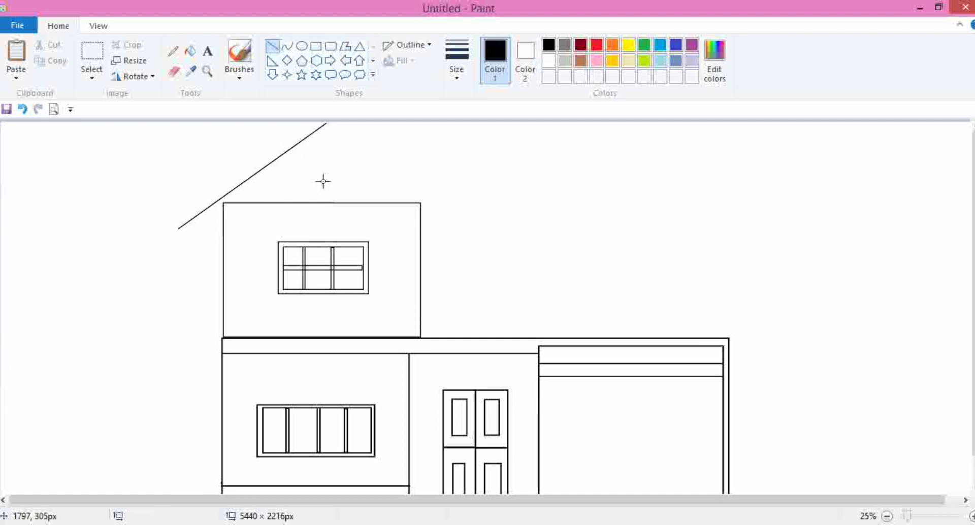
left_click_drag(222, 201, 421, 202)
left_click(324, 169)
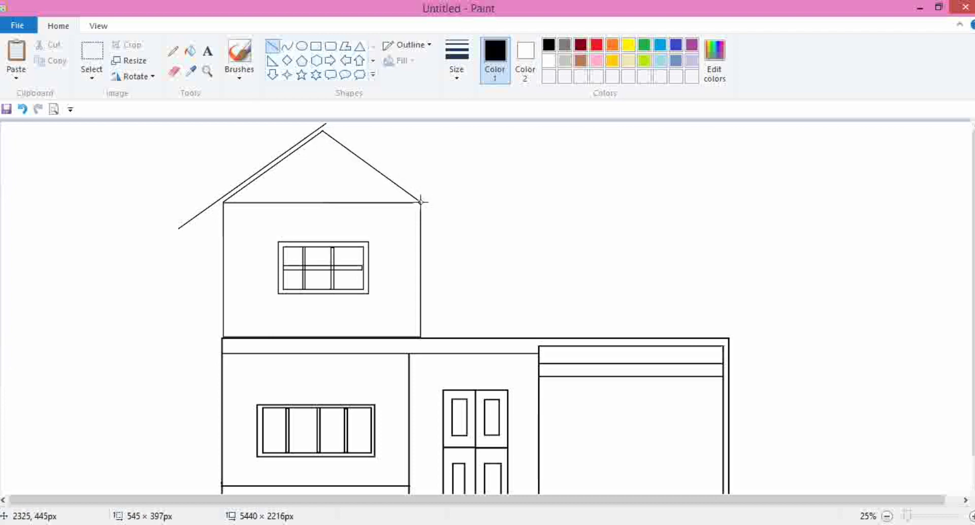
- Draw an outer line parallel to the right roof slope with a short eave end at its lower corner
left_click(457, 203)
left_click_drag(324, 126, 428, 202)
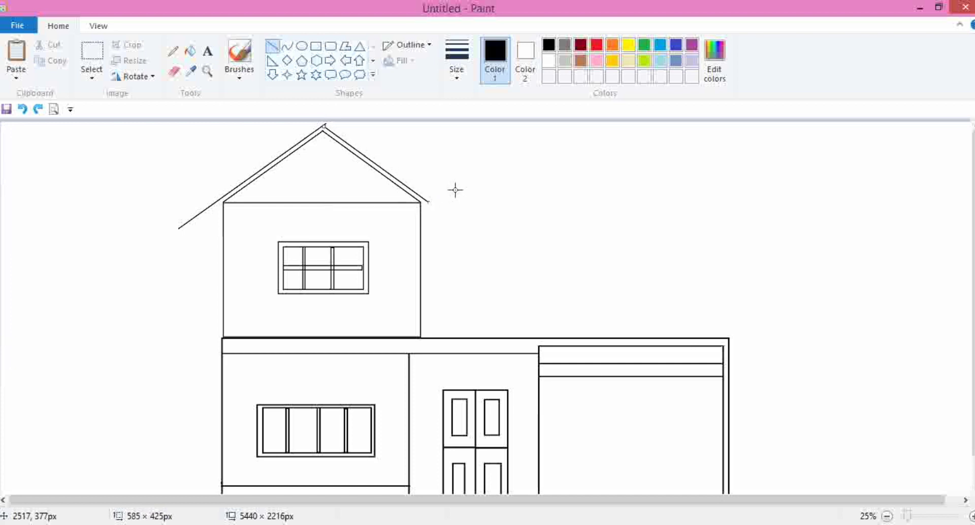
left_click(454, 192)
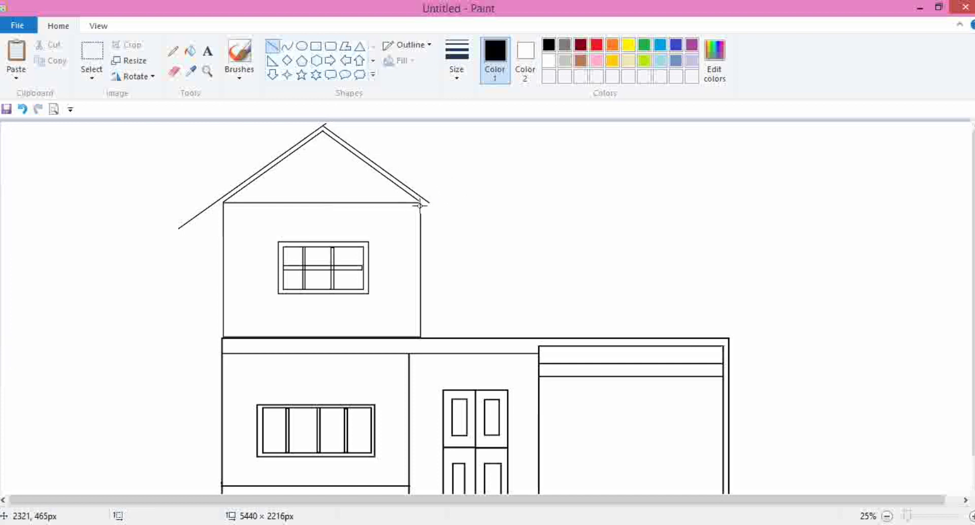
left_click_drag(421, 200, 432, 213)
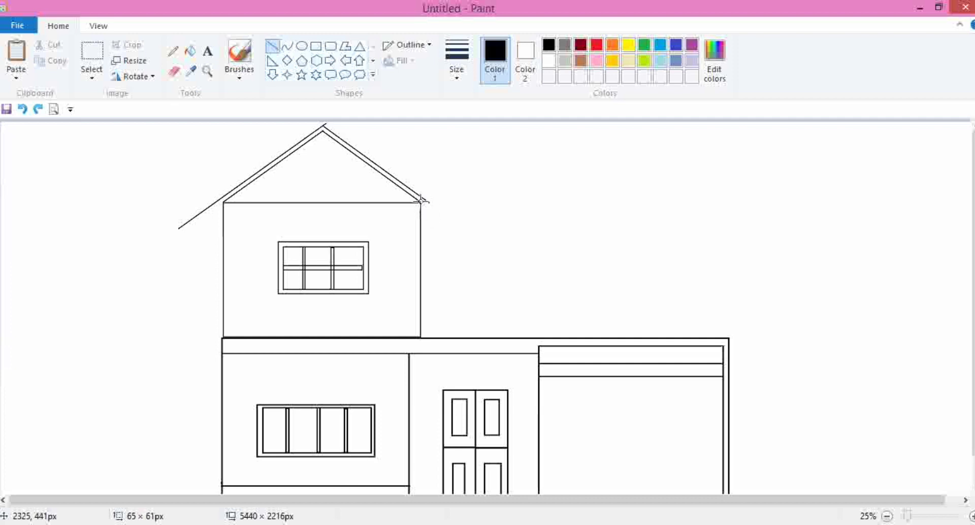
left_click_drag(420, 201, 430, 209)
left_click(456, 211)
key("ctrl+z")
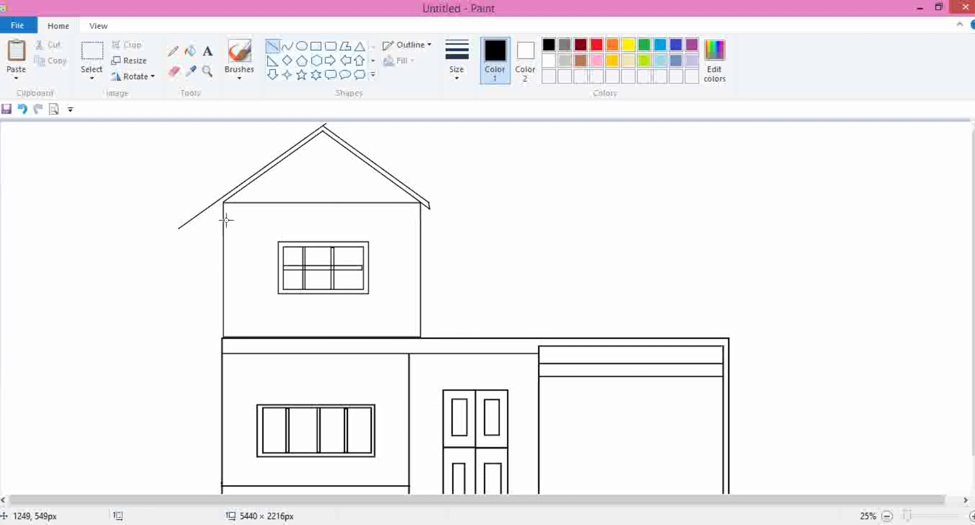
- Add a short eave line at the left roof corner and short vertical end caps on both eaves
left_click_drag(224, 202, 211, 211)
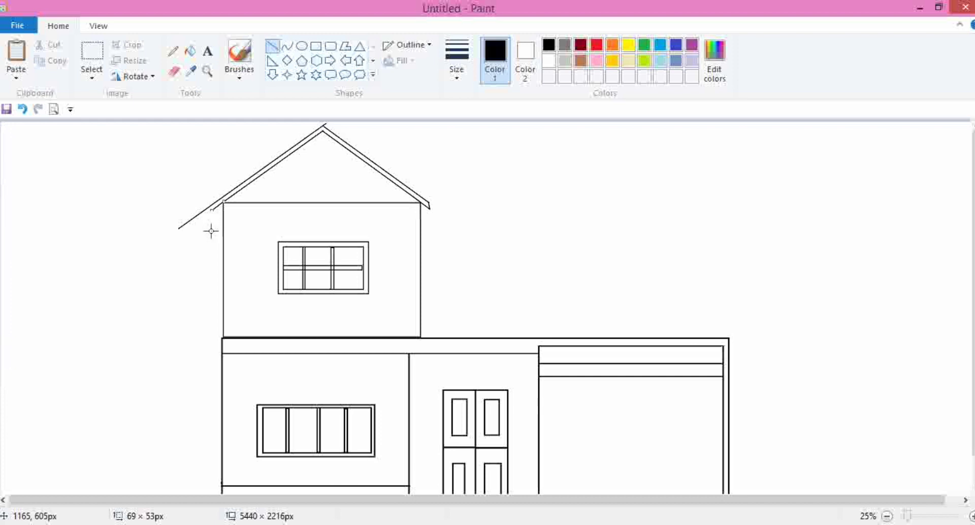
left_click(212, 231)
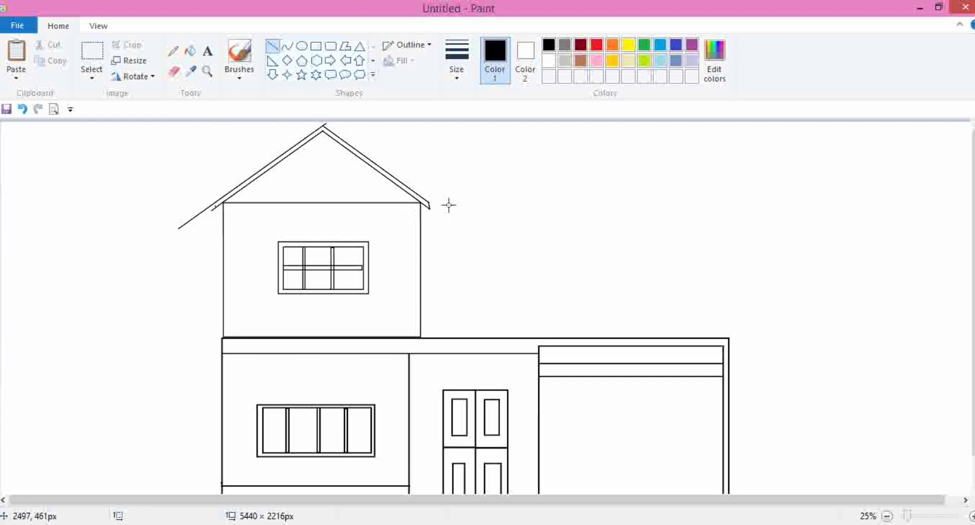
left_click_drag(429, 203, 429, 209)
left_click_drag(210, 203, 211, 209)
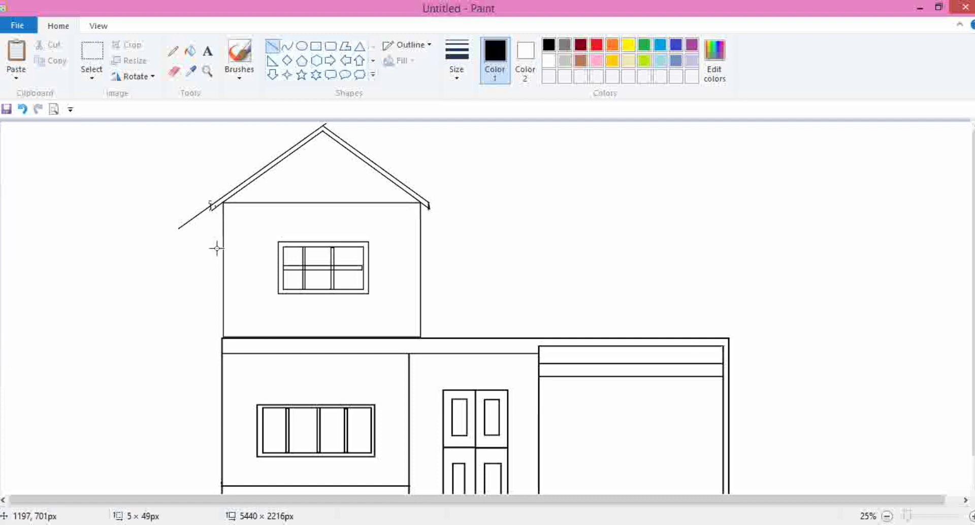
- Erase the overhanging lower end of the long left roof line
left_click(174, 72)
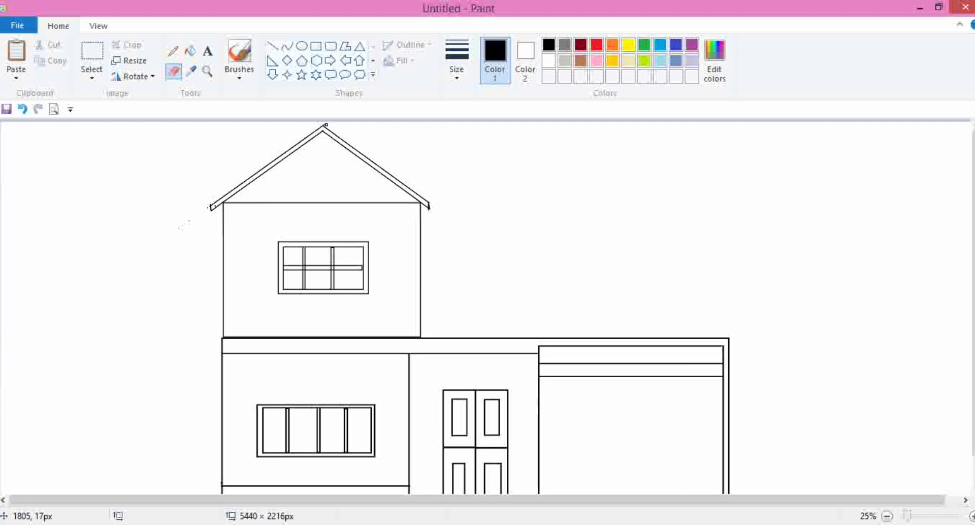
scroll(482, 216, "down", 1)
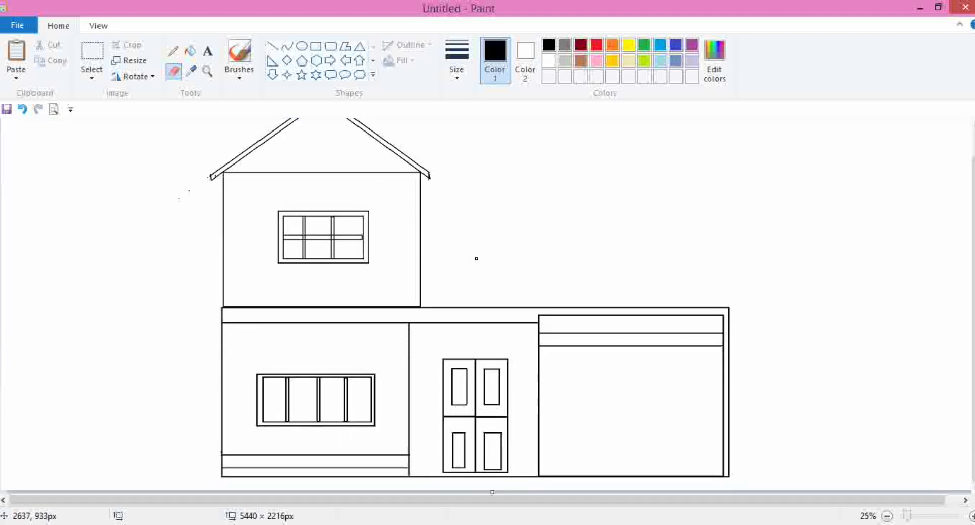
- Draw a rectangle about 1845 × 337 px on the lower storey, right of the upper storey
left_click(316, 50)
scroll(328, 61, "down", 1)
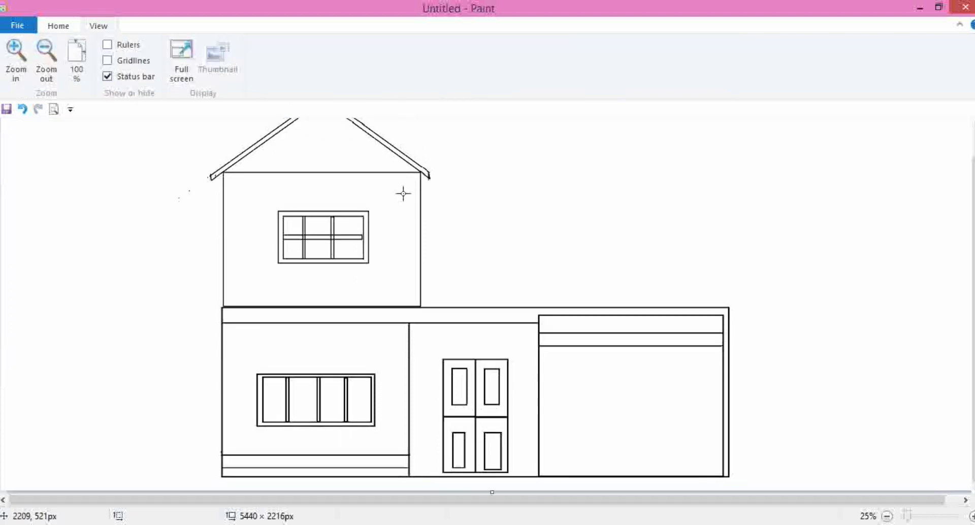
left_click_drag(422, 245, 755, 306)
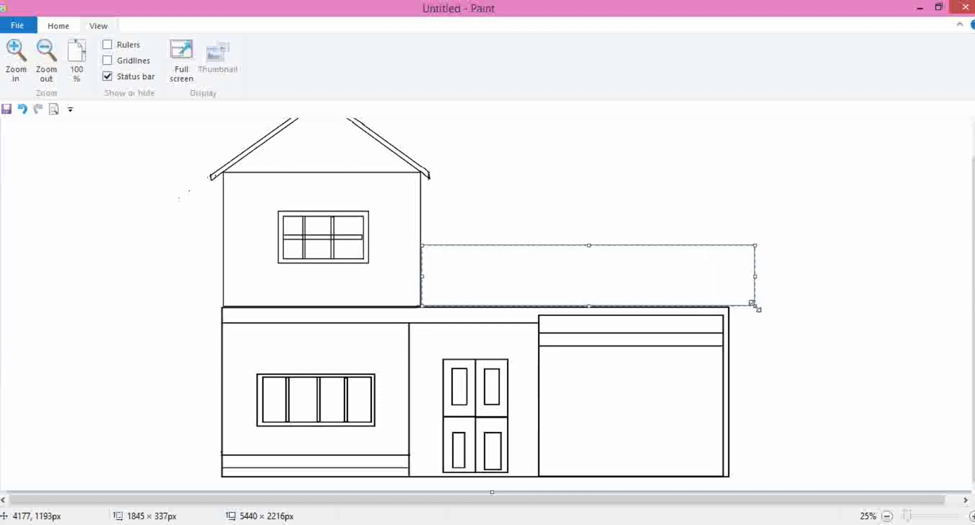
left_click(797, 298)
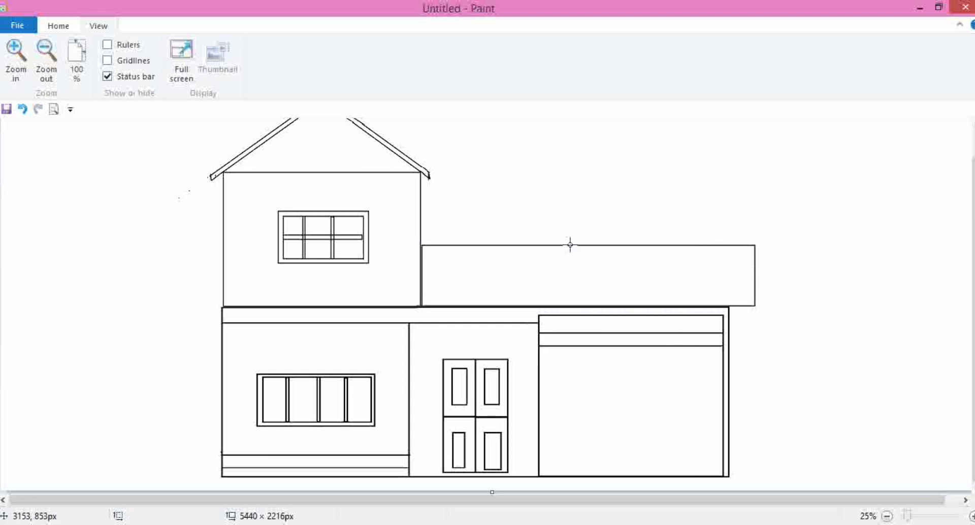
- Draw a rectangle about 553 × 393 px overlapping the new band above the garage
left_click_drag(559, 225, 659, 305)
left_click_drag(606, 227, 606, 235)
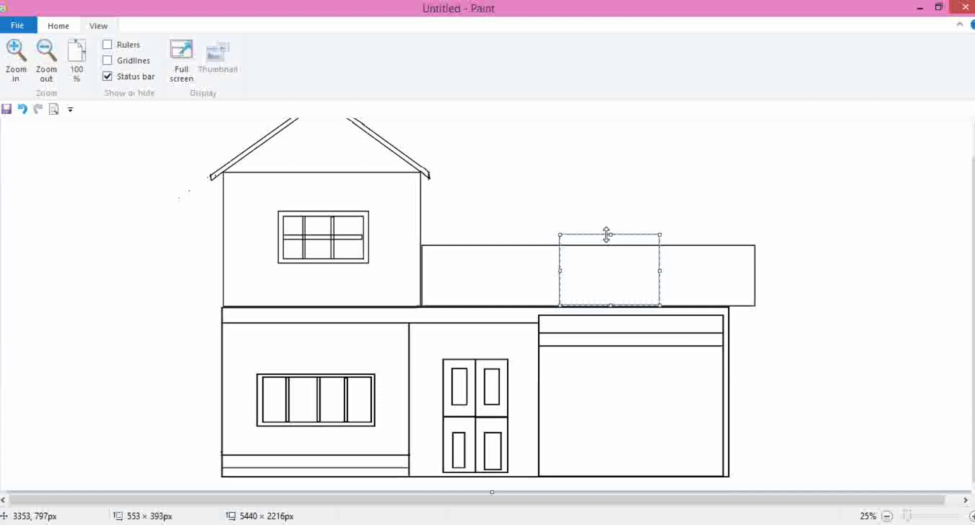
- Select and delete the band's top line inside the new rectangle
left_click(635, 211)
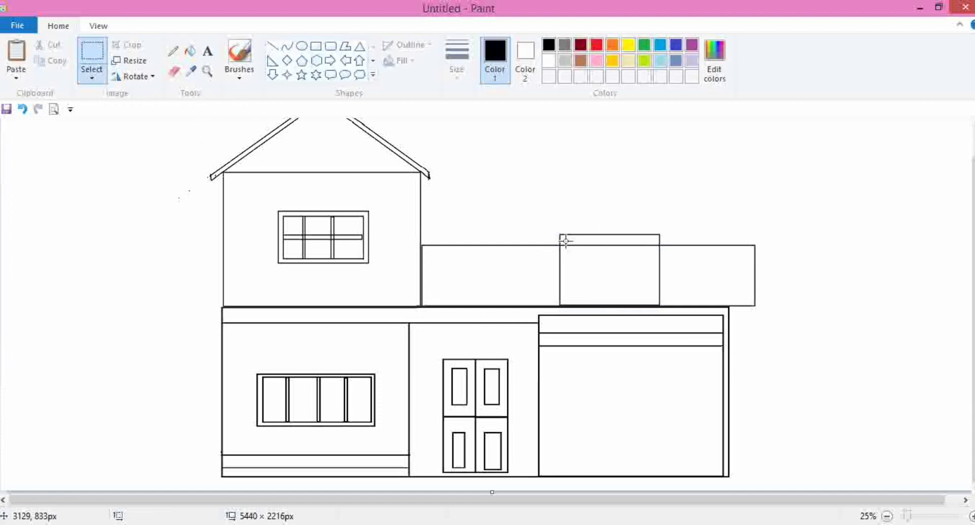
left_click_drag(565, 241, 659, 262)
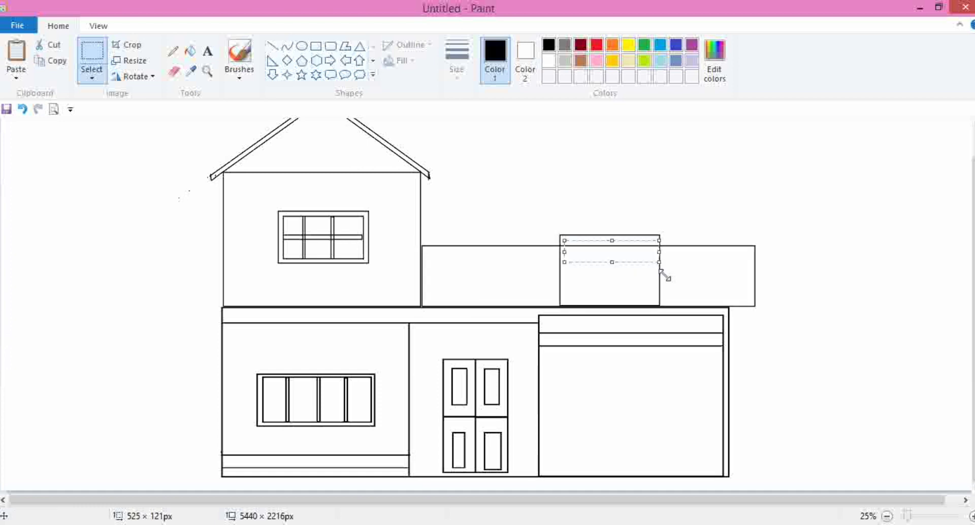
key("Delete")
- Draw an inner rectangle inside it as a window frame
left_click(316, 47)
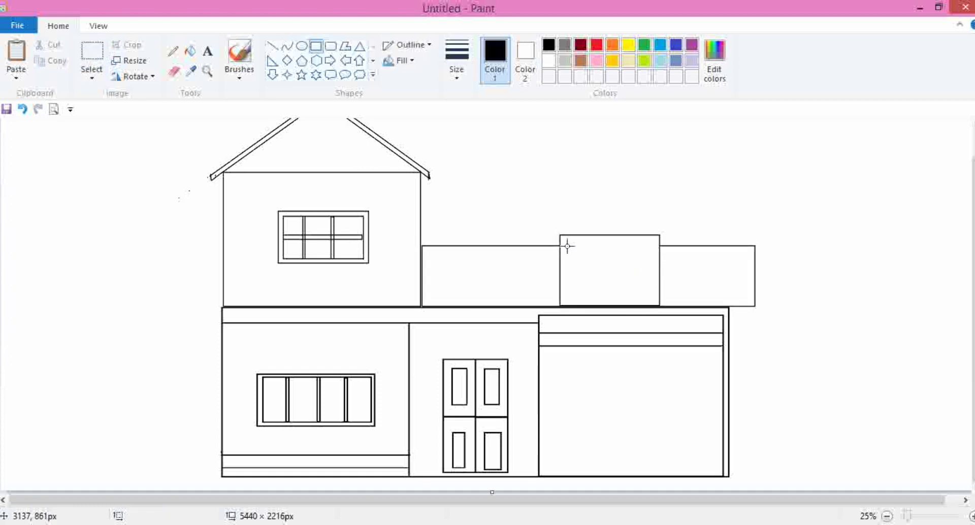
left_click_drag(567, 247, 655, 301)
left_click(717, 211)
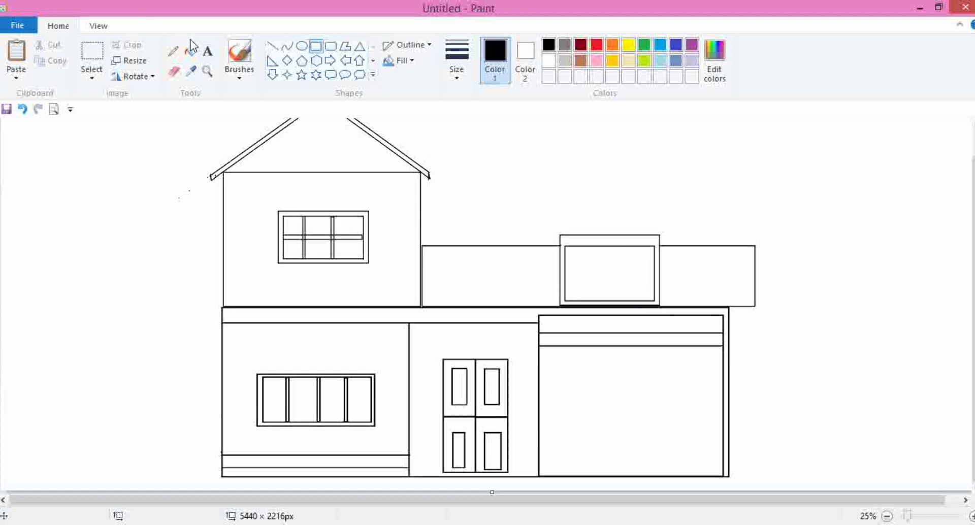
- Draw four horizontal lines across the inner frame as slats
left_click(273, 48)
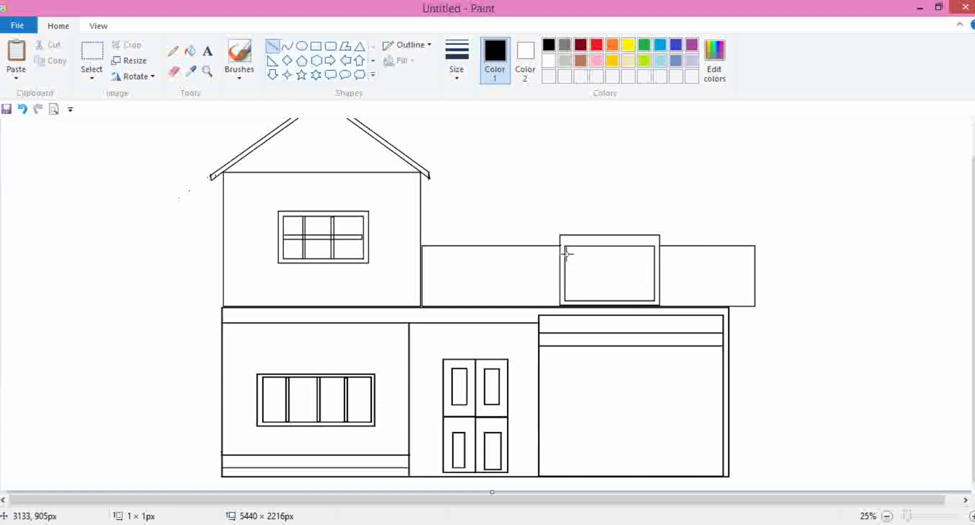
left_click_drag(567, 253, 650, 254)
key("ctrl+z")
left_click_drag(566, 256, 655, 255)
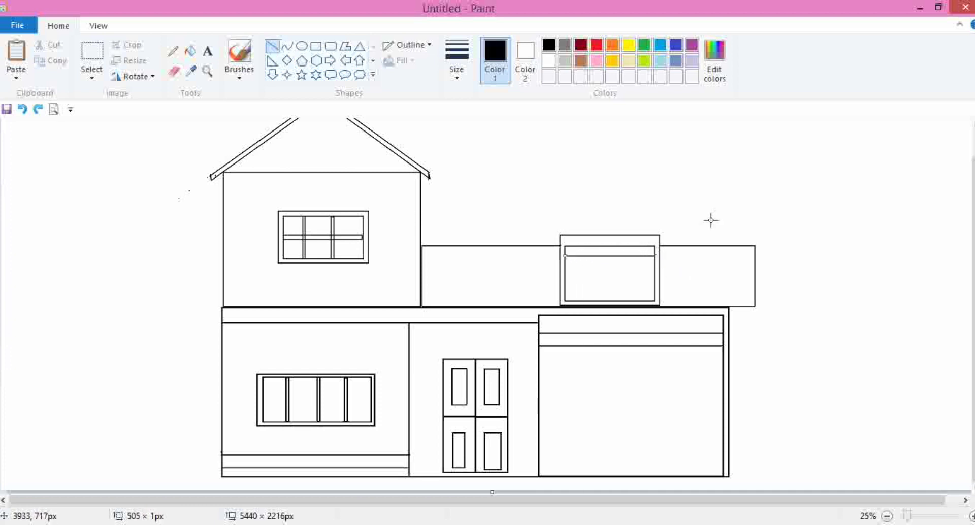
left_click_drag(566, 270, 657, 269)
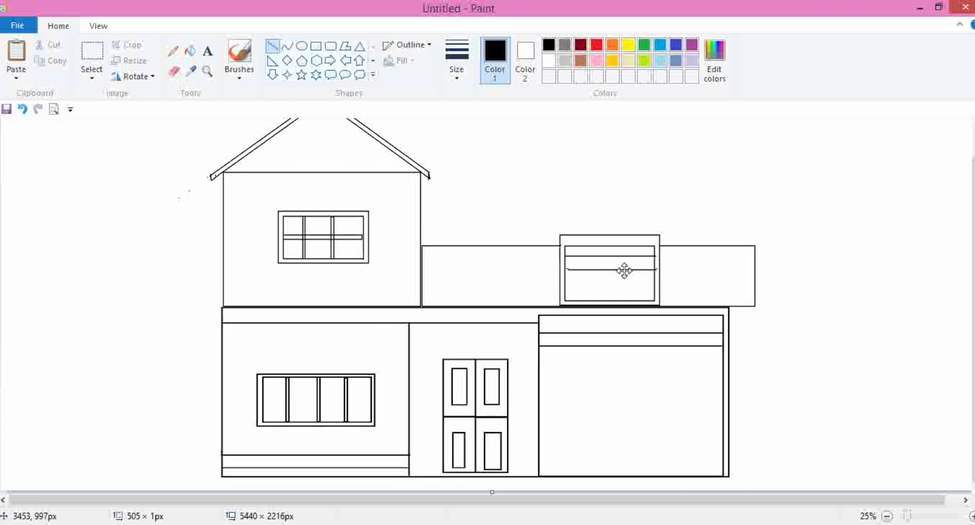
left_click(578, 288)
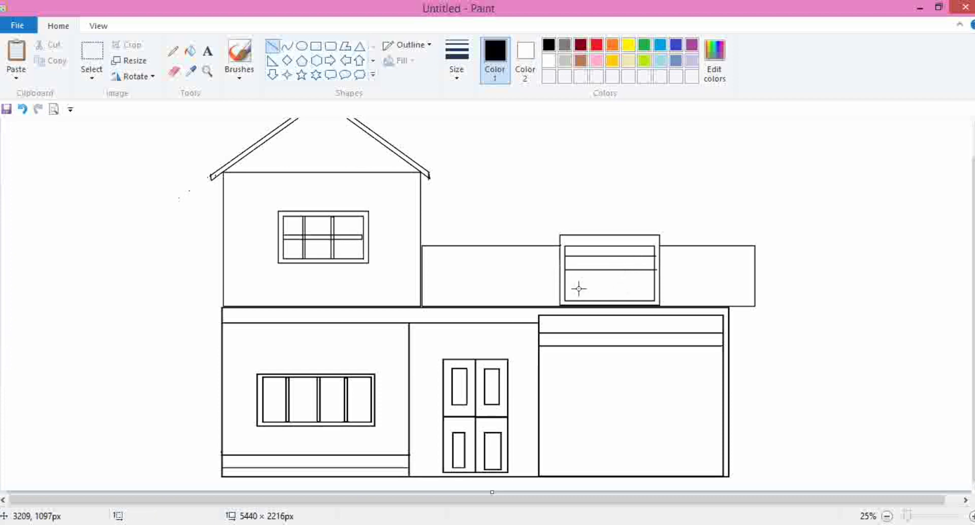
left_click_drag(567, 283, 656, 281)
left_click(587, 316)
left_click_drag(566, 291, 655, 291)
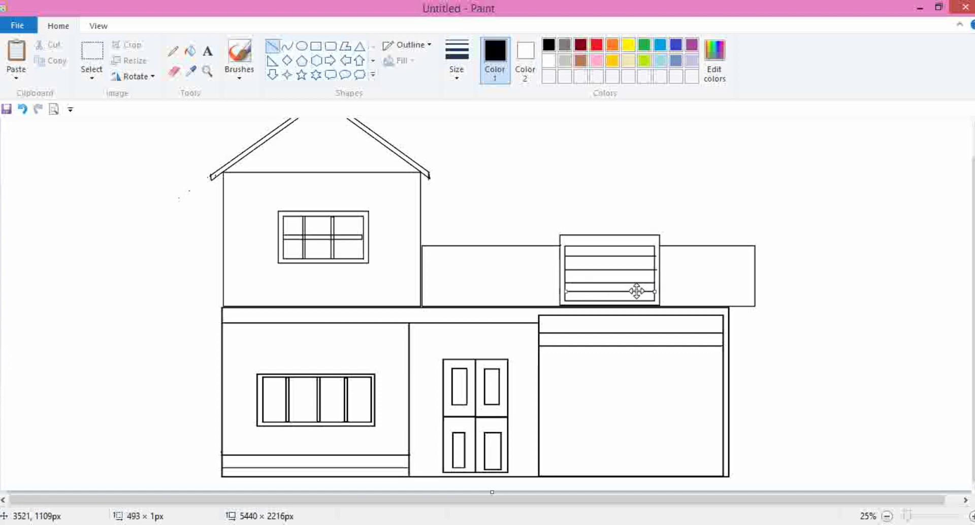
- Draw two horizontal rail lines across the left balcony section, one near its top and one near its bottom
left_click(699, 218)
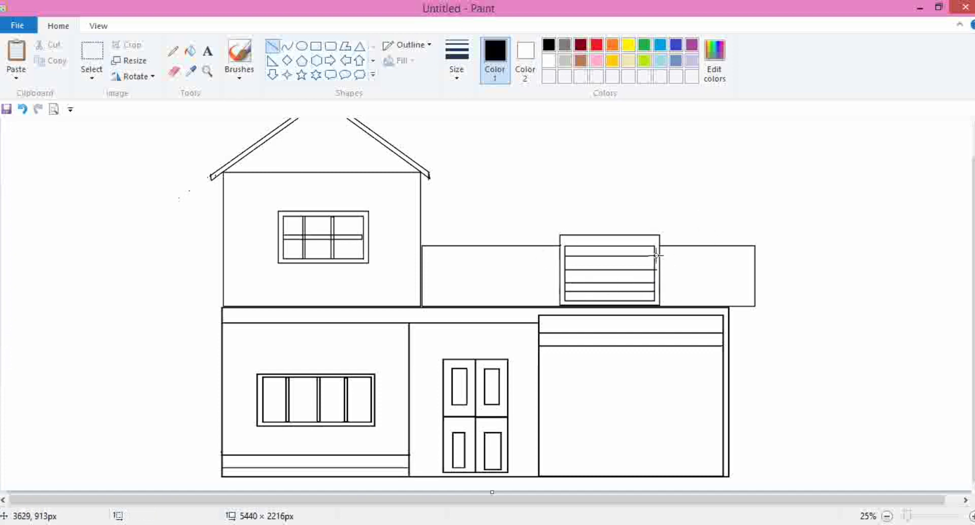
left_click(330, 46)
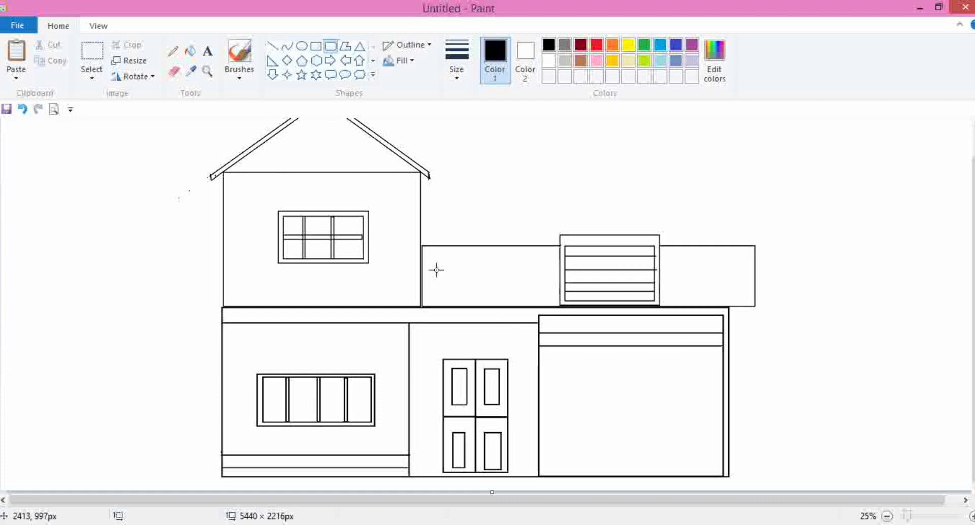
left_click(272, 46)
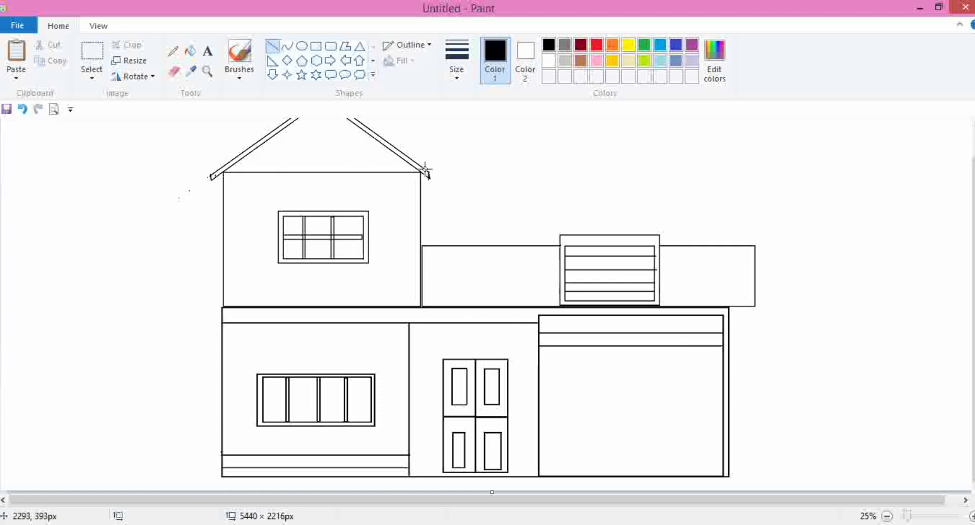
left_click_drag(425, 255, 558, 255)
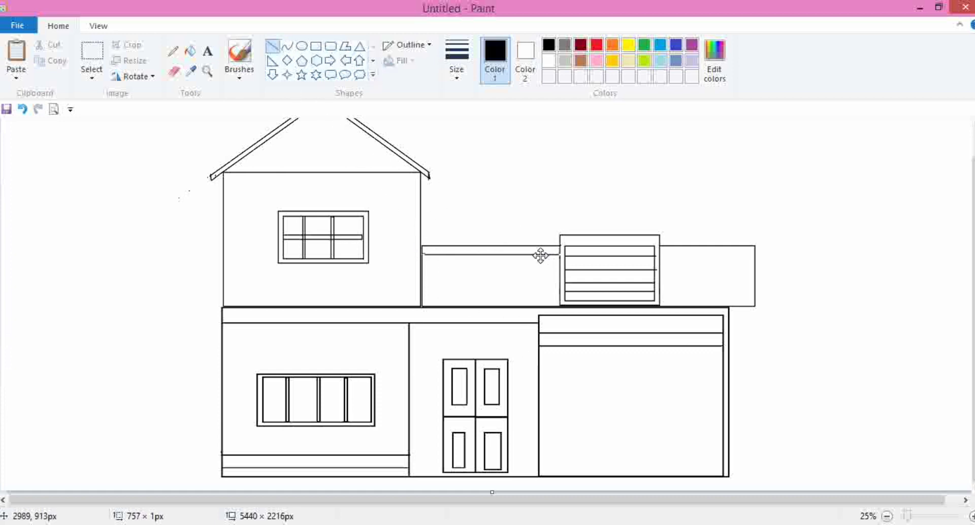
left_click(537, 278)
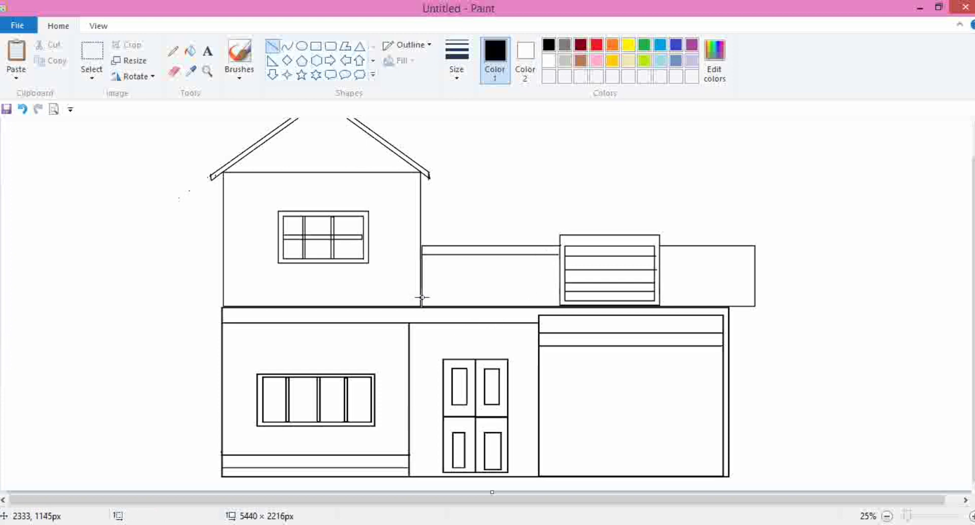
mouse_move(421, 299)
left_mouse_down()
mouse_move(555, 285)
mouse_move(559, 299)
left_mouse_up()
left_click(682, 304)
- Draw a horizontal rail line near the bottom of the right balcony section
left_click_drag(660, 294, 754, 283)
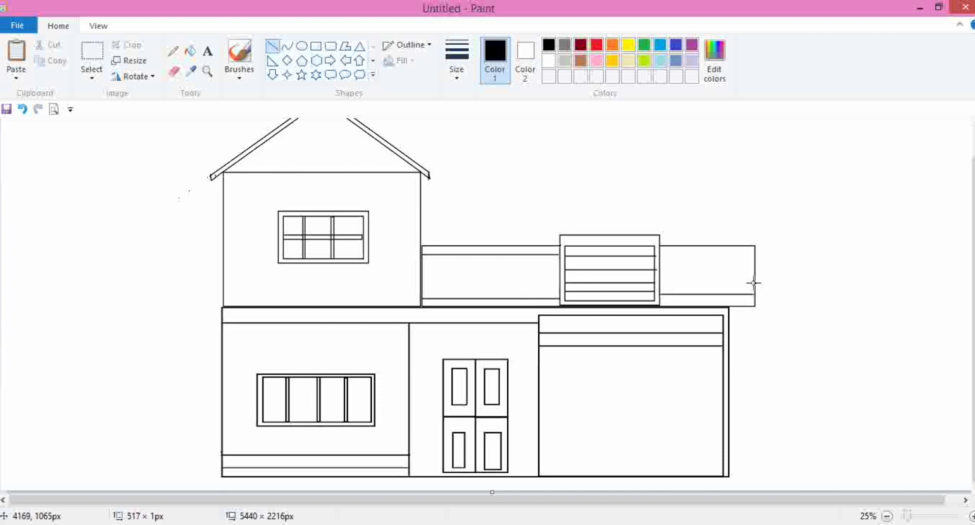
left_click(710, 257)
scroll(506, 249, "up", 1)
scroll(506, 248, "down", 1)
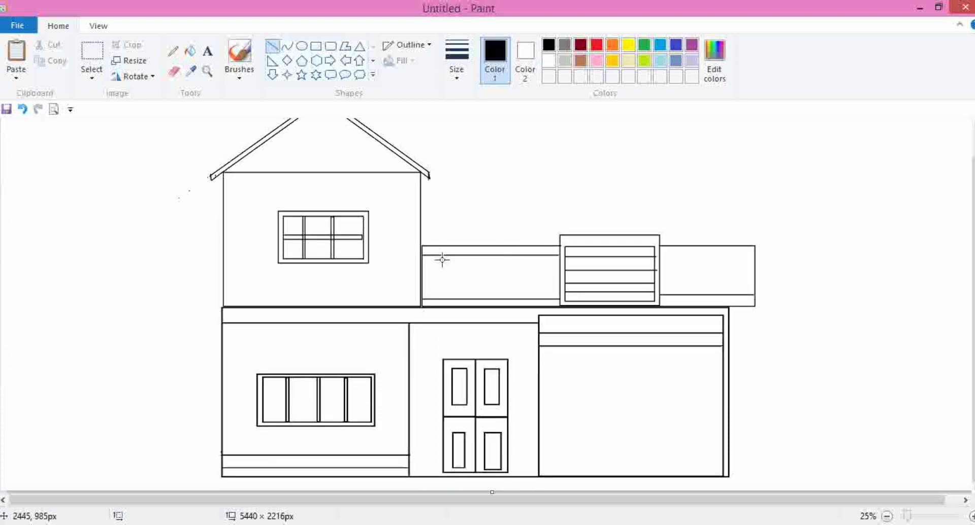
- Draw five tall rounded rectangles as balusters evenly spaced along the left balcony section
left_click(336, 47)
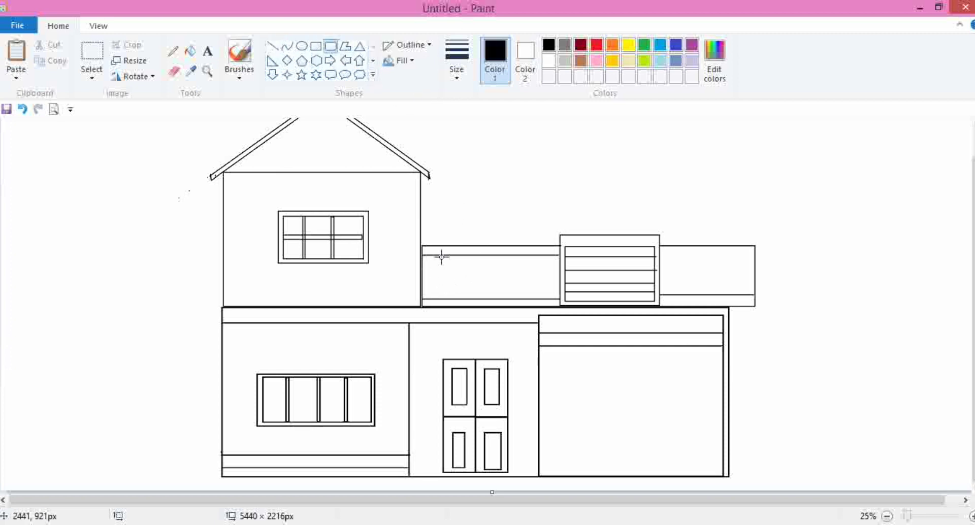
left_click_drag(440, 256, 475, 299)
left_click(475, 276)
left_click_drag(465, 259, 501, 295)
left_click(527, 278)
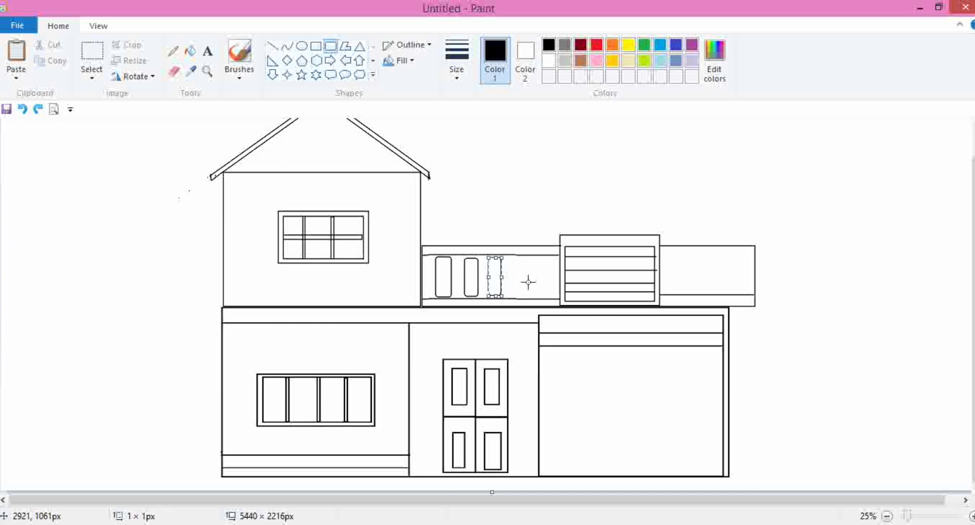
left_click_drag(514, 257, 528, 296)
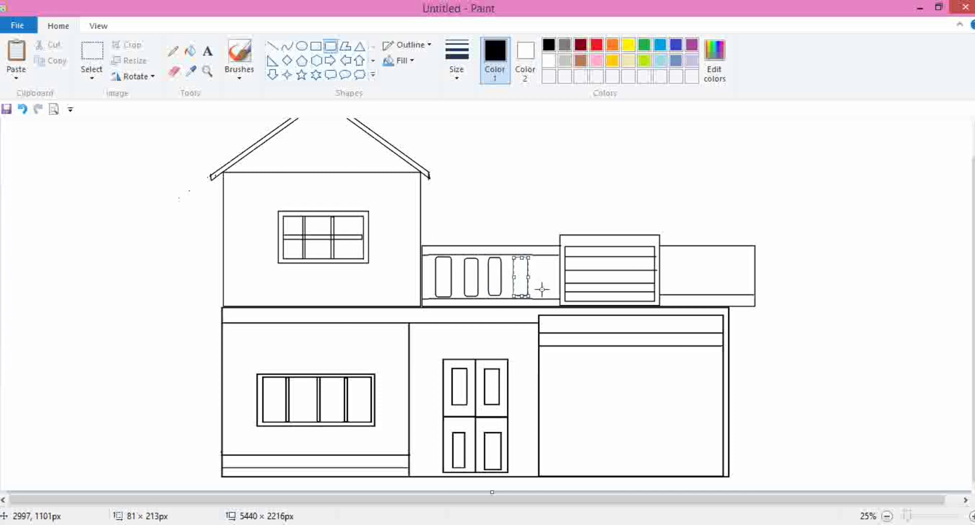
left_click_drag(538, 258, 546, 279)
left_click_drag(546, 279, 551, 295)
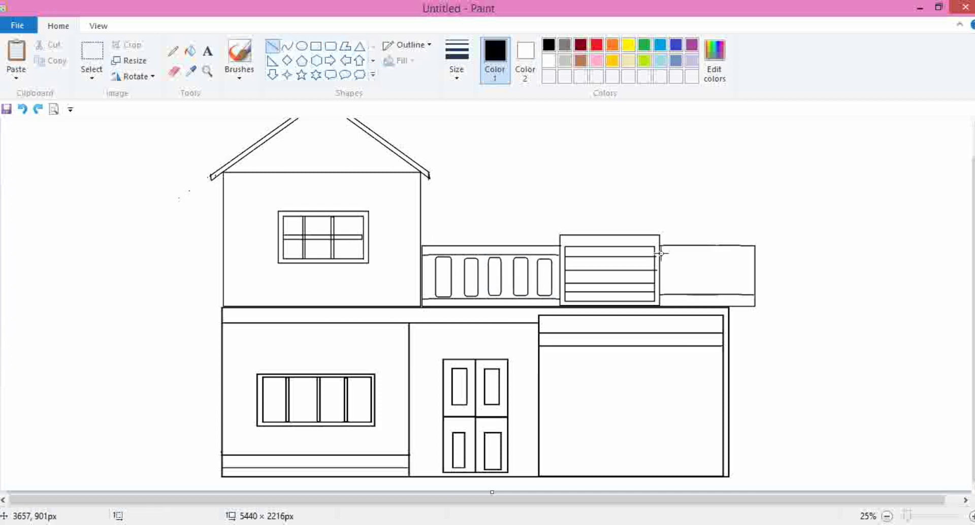
- Draw a horizontal rail line near the top of the right balcony section, undoing a stray extra line
left_click_drag(661, 253, 754, 252)
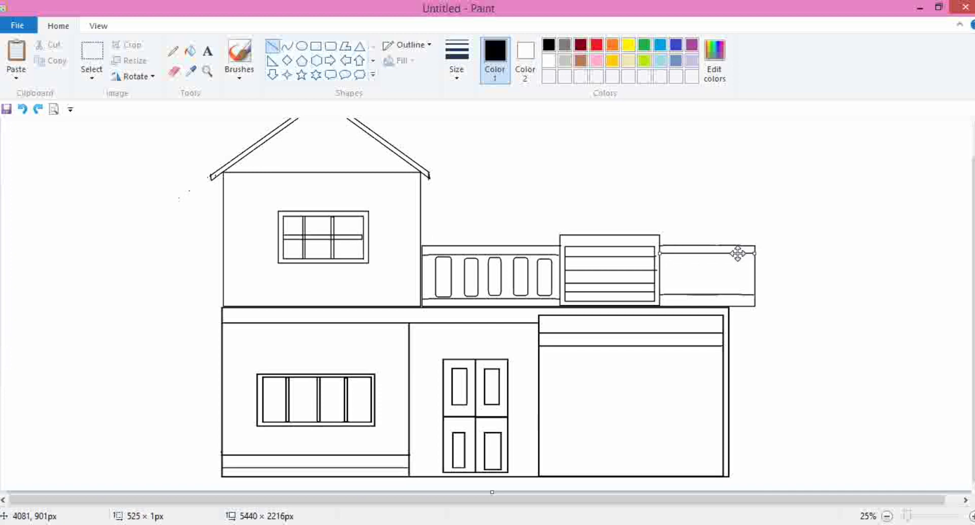
left_click(747, 212)
left_click_drag(670, 258, 687, 292)
key("ctrl+z")
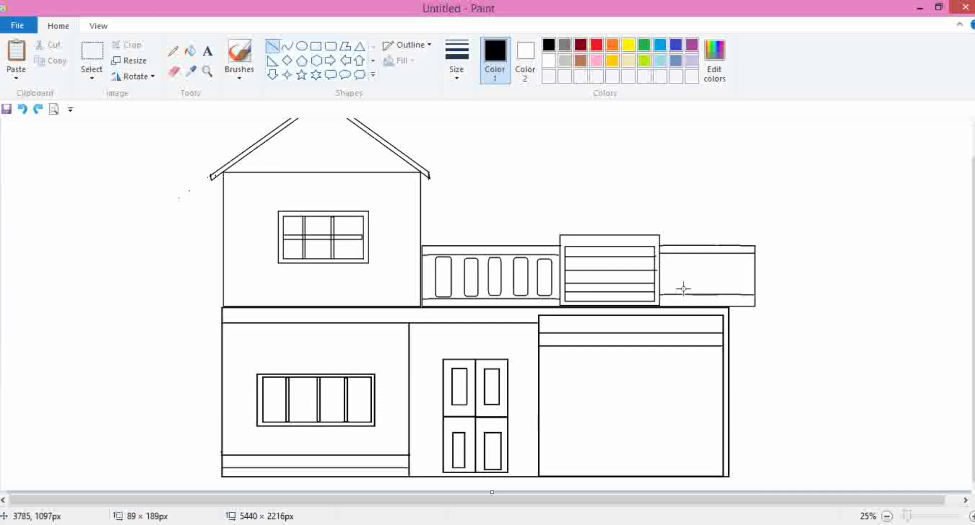
- Draw three rounded-rectangle balusters across the right balcony section
left_click(331, 45)
left_click_drag(670, 256, 684, 292)
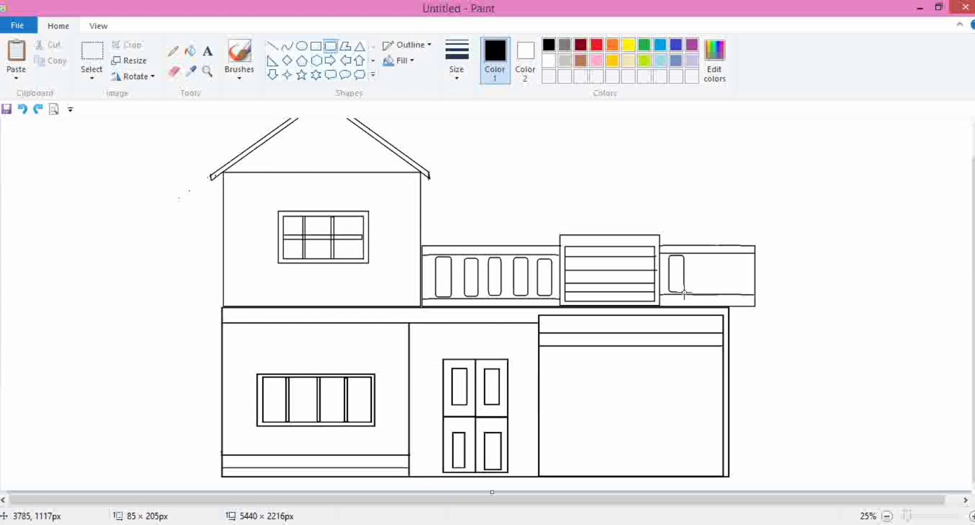
mouse_move(702, 257)
left_mouse_down()
mouse_move(717, 294)
mouse_move(696, 274)
mouse_move(742, 292)
left_mouse_up()
left_click(774, 282)
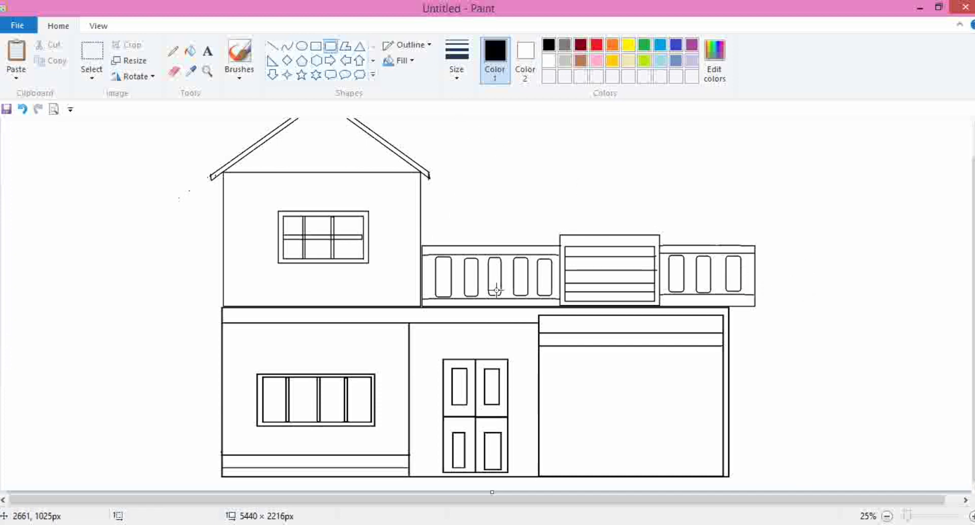
- Fill the roof trim and the upper window frame with brown using the Fill tool
scroll(549, 201, "up", 1)
scroll(550, 201, "down", 1)
scroll(546, 203, "up", 1)
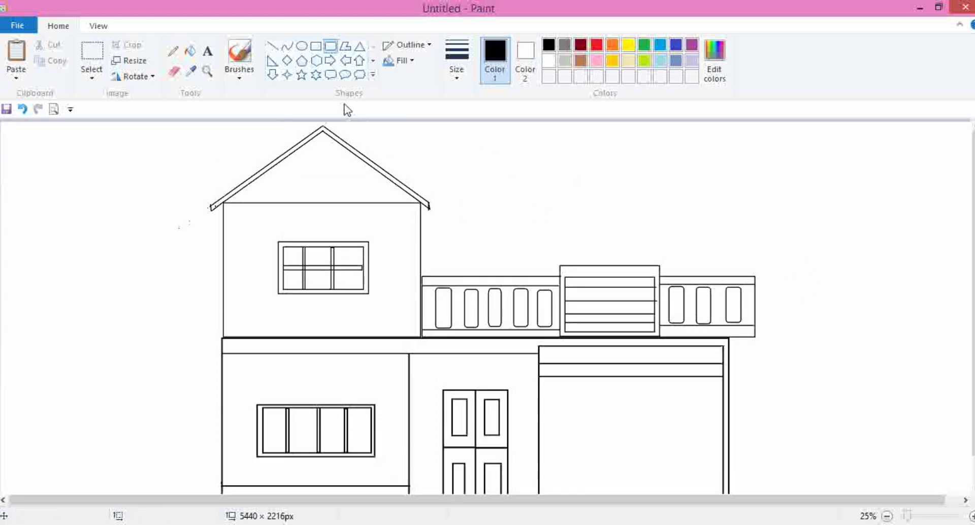
left_click(301, 46)
left_click(581, 61)
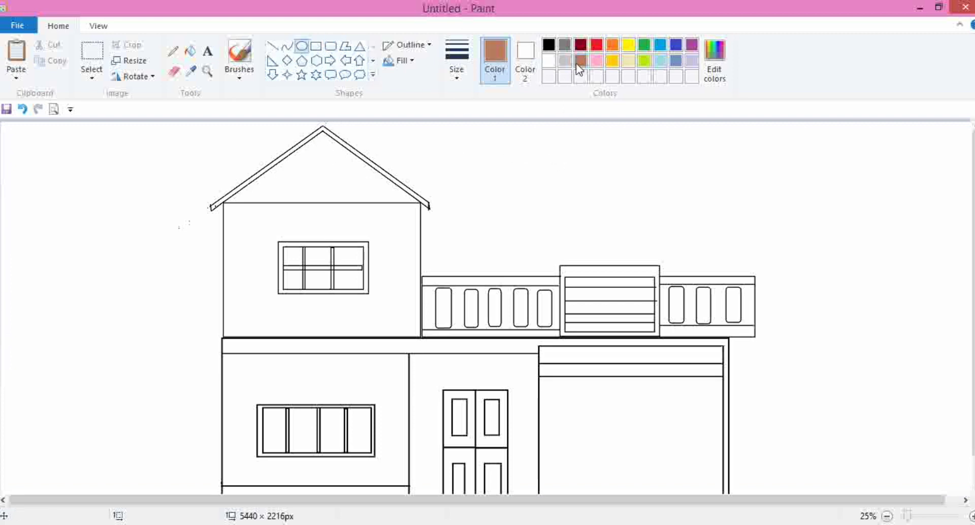
left_click(190, 50)
left_click(321, 131)
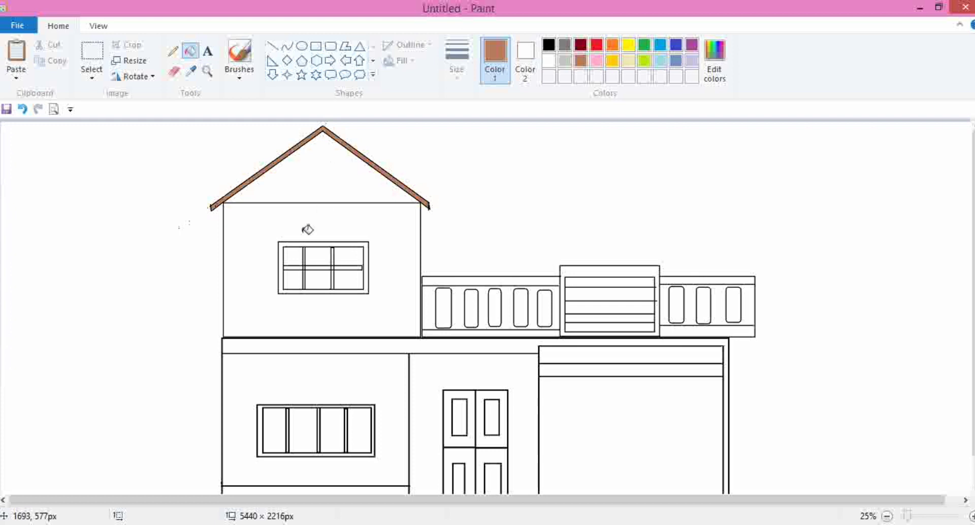
left_click(285, 244)
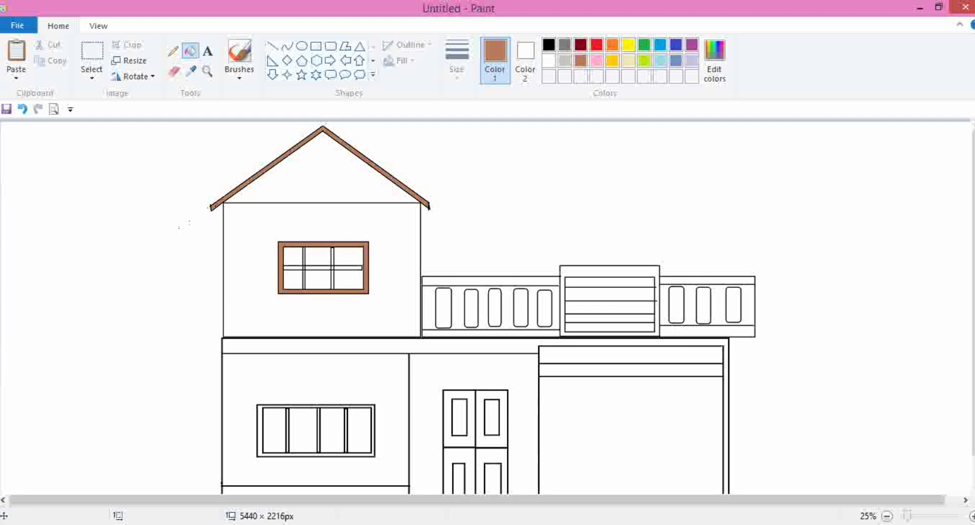
- Fill the roof gable with pale cream, also filling the upper-storey wall
scroll(369, 457, "down", 1)
left_click(628, 61)
left_click(338, 142)
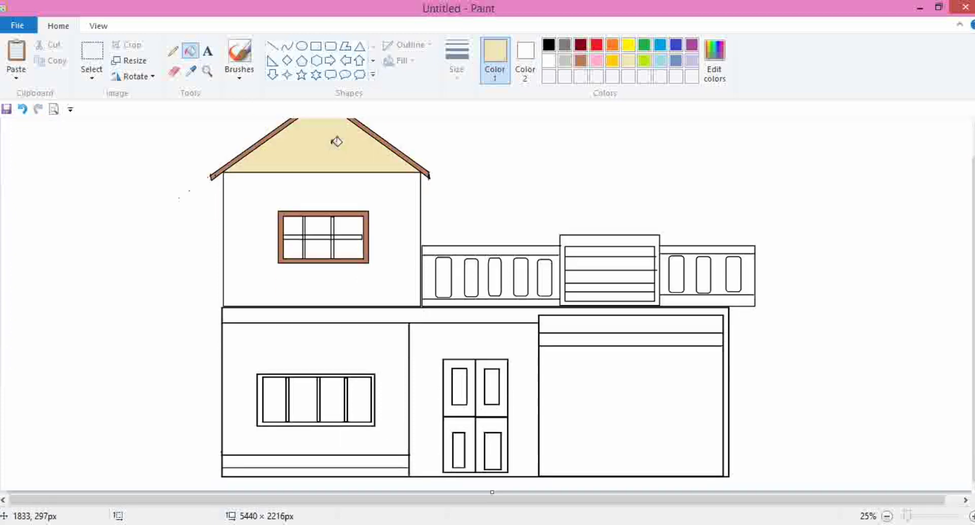
left_click(395, 206)
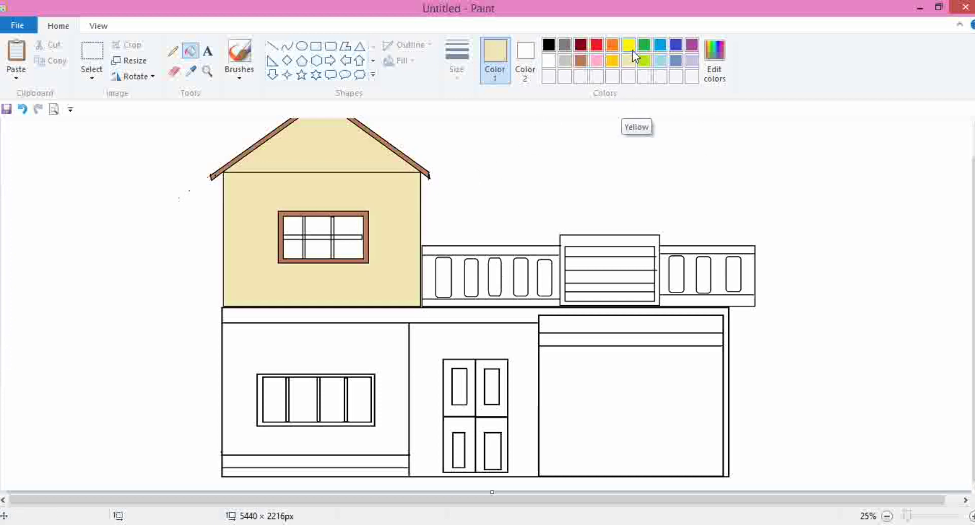
- Define a custom yellow (Red 255, Green 228, Blue 136) and fill the upper wall and ground-floor walls with it
left_click(612, 60)
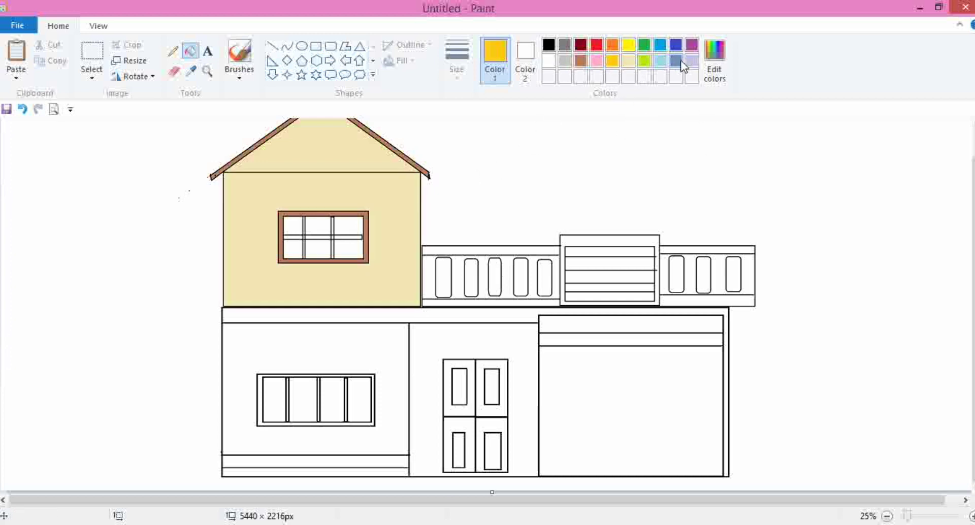
left_click(718, 71)
left_click_drag(640, 230, 641, 203)
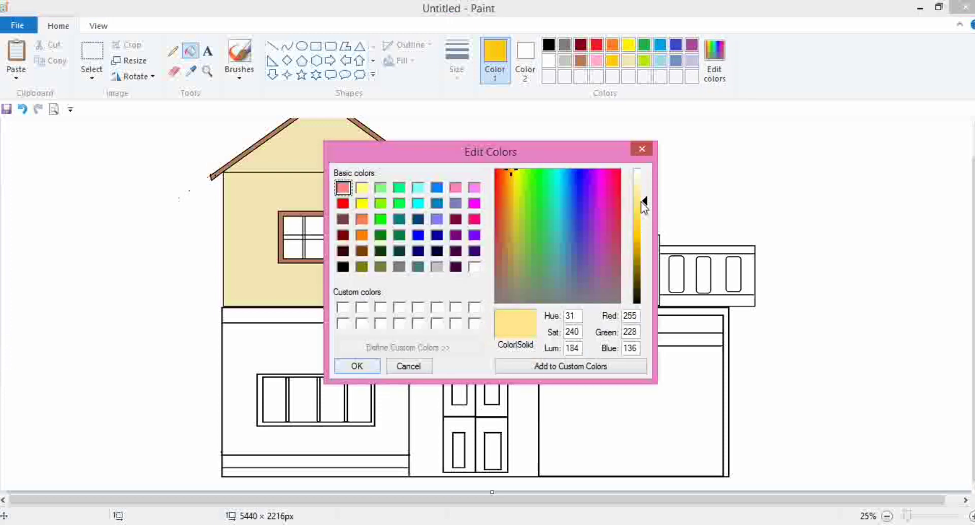
left_click(362, 358)
left_click(391, 234)
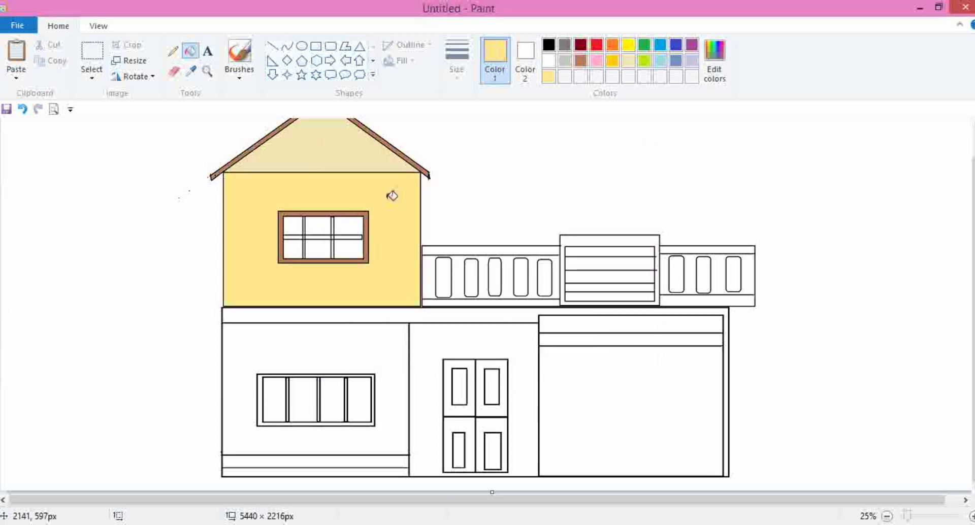
left_click(376, 347)
left_click(456, 341)
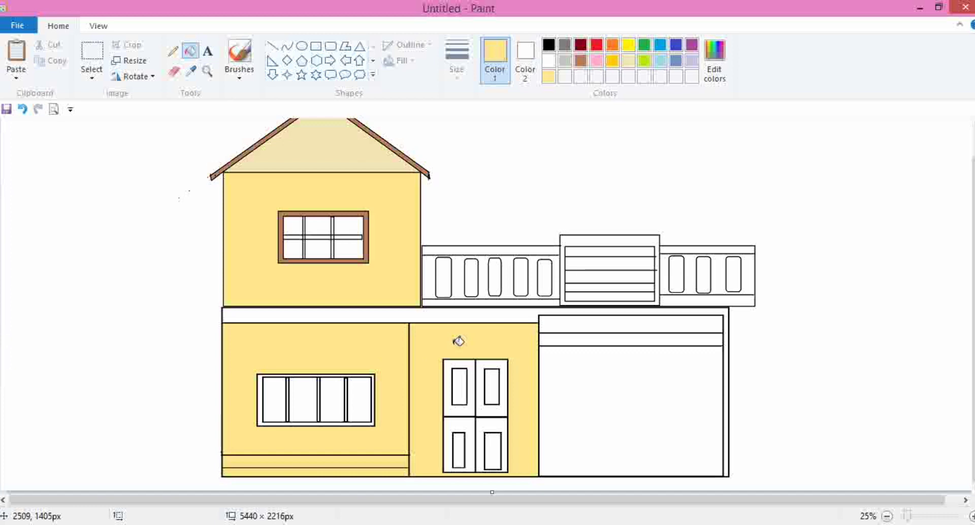
- Define a custom yellow with Red 255, Green 224, Blue 117
left_click(715, 61)
left_click_drag(647, 208, 647, 206)
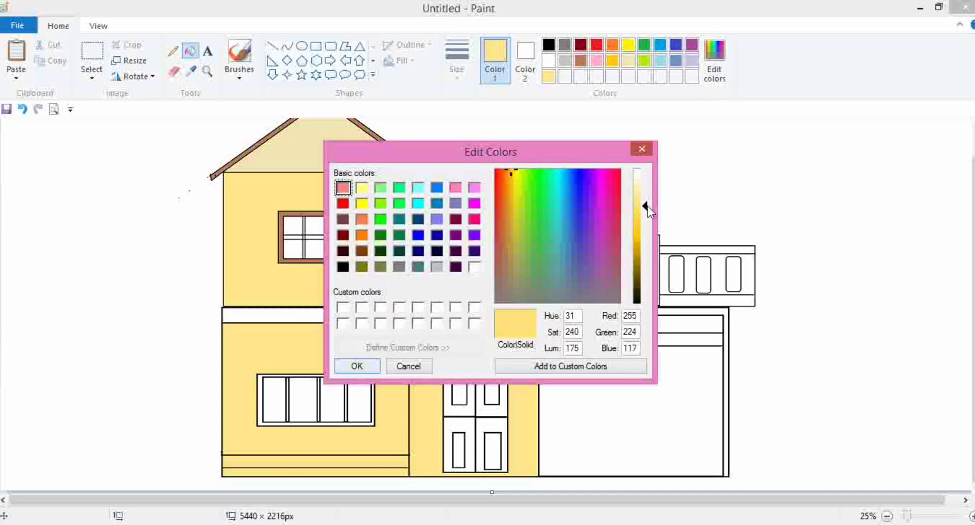
left_click(357, 366)
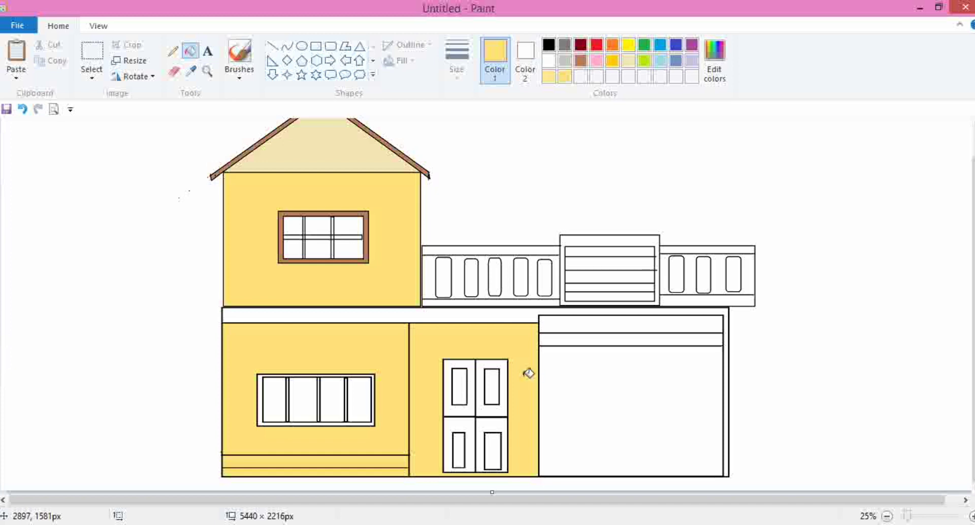
- Fill the ground-floor window frame with brown
left_click(582, 62)
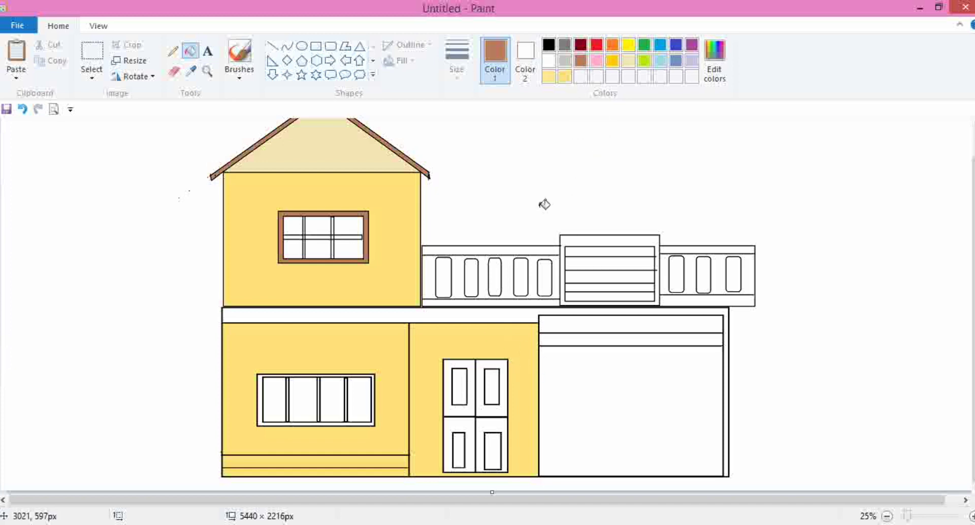
left_click(260, 378)
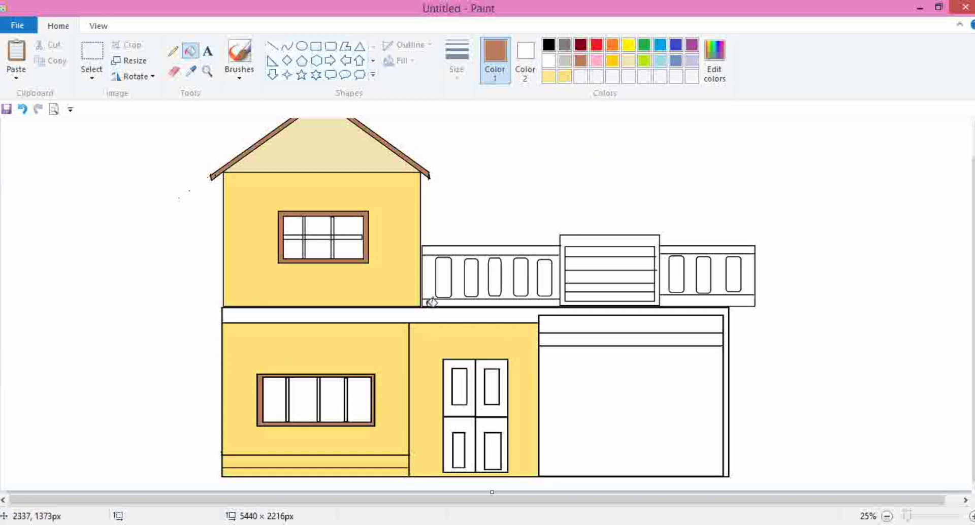
- Fill the mullion bars of the upper and ground-floor windows with black, dismissing a desktop notification
left_click(548, 44)
left_click(349, 236)
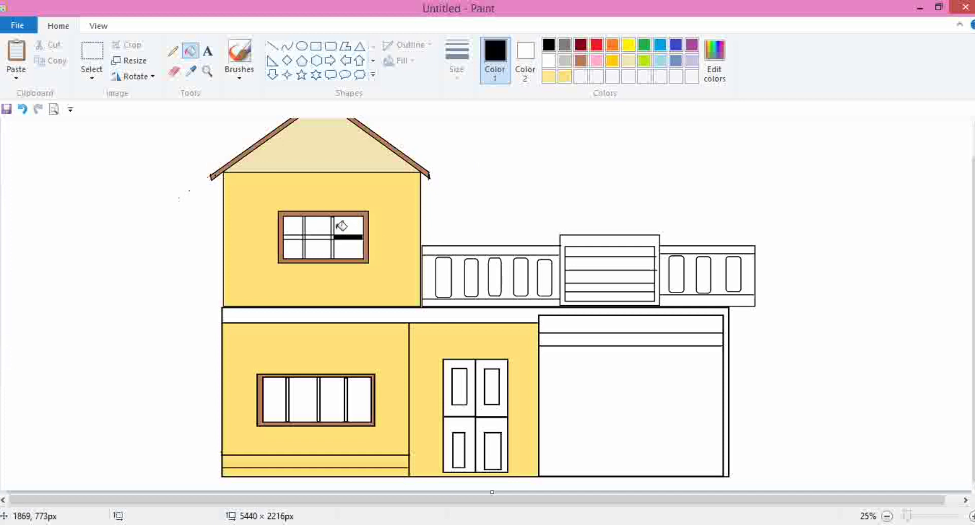
left_click(332, 225)
left_click(294, 237)
left_click(318, 236)
left_click(305, 248)
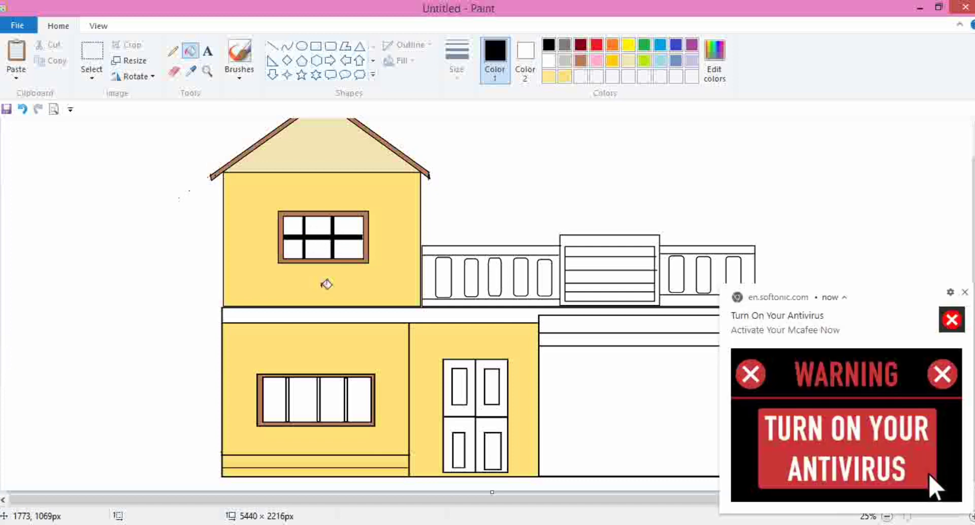
left_click(288, 386)
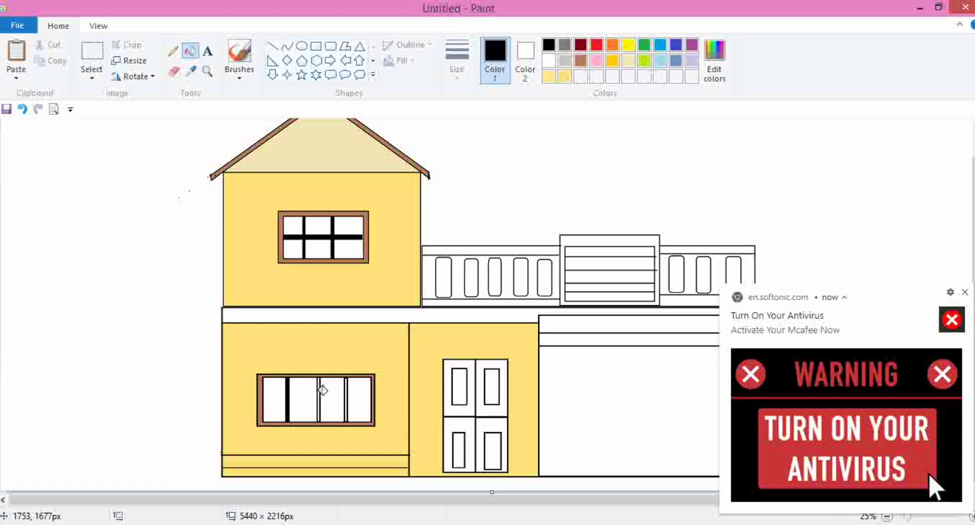
left_click(319, 392)
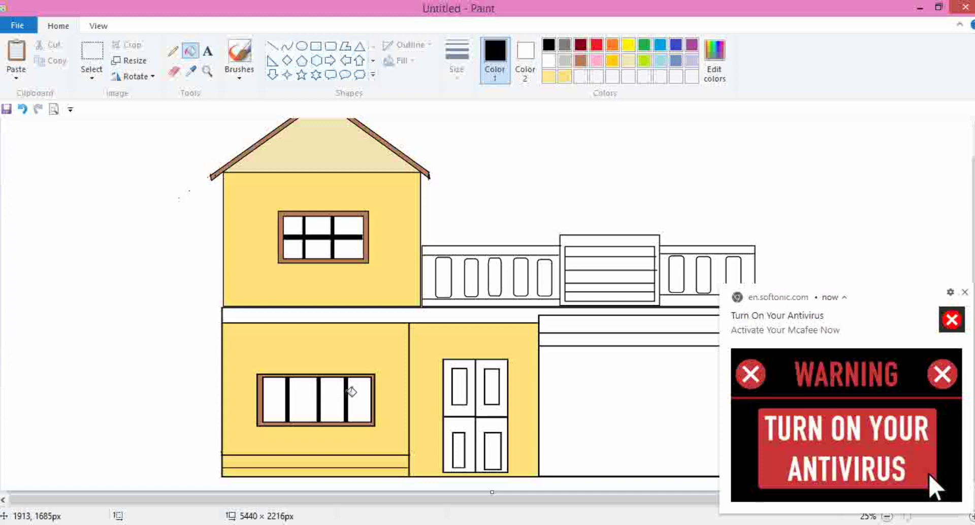
left_click(964, 293)
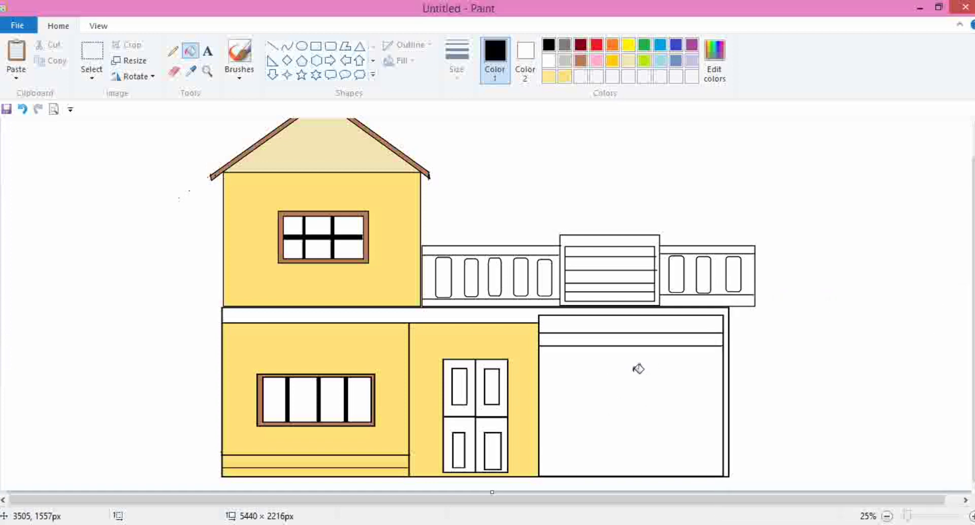
- Fill the floor slab band between the two storeys with brown
left_click(580, 61)
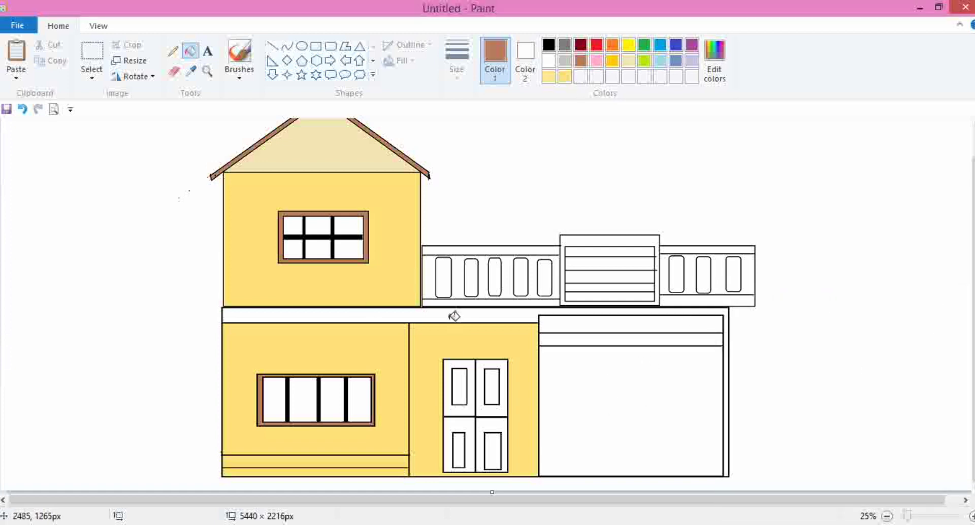
left_click(454, 314)
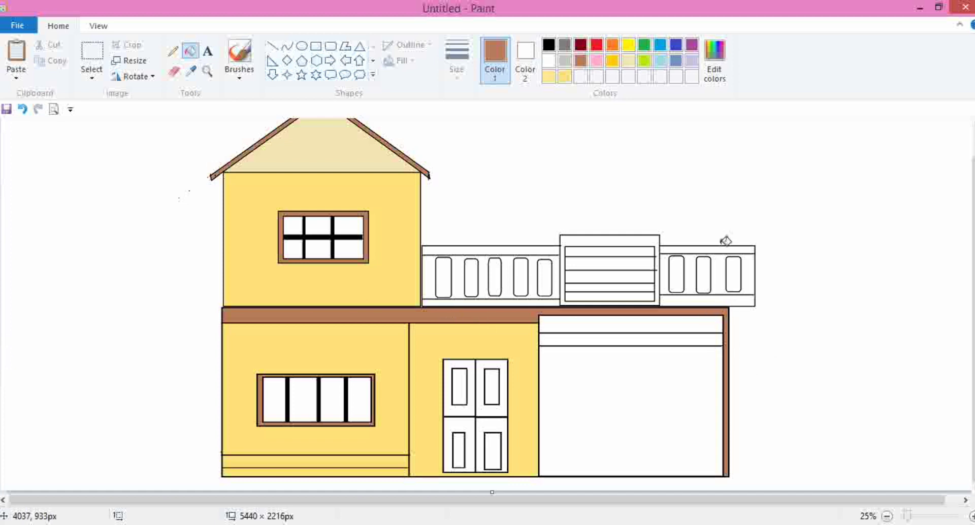
- Fill the background of the balcony railing panels on both sides with the custom yellow
left_click(564, 76)
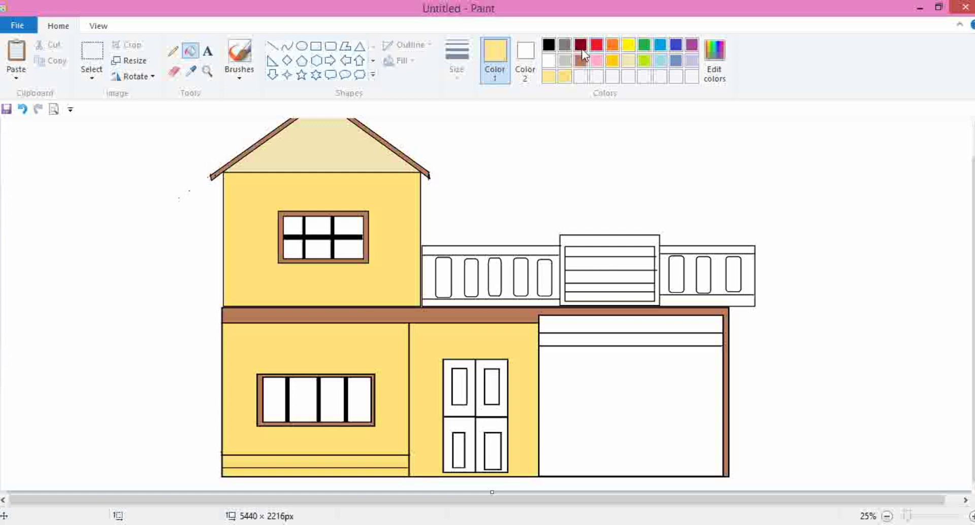
left_click(548, 45)
left_click(273, 46)
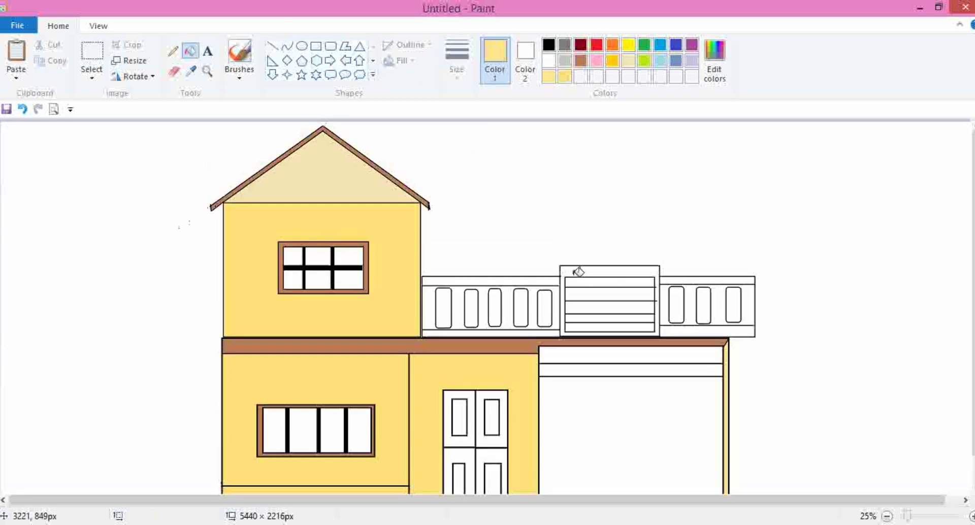
left_click(541, 279)
key("ctrl+z")
left_click(529, 278)
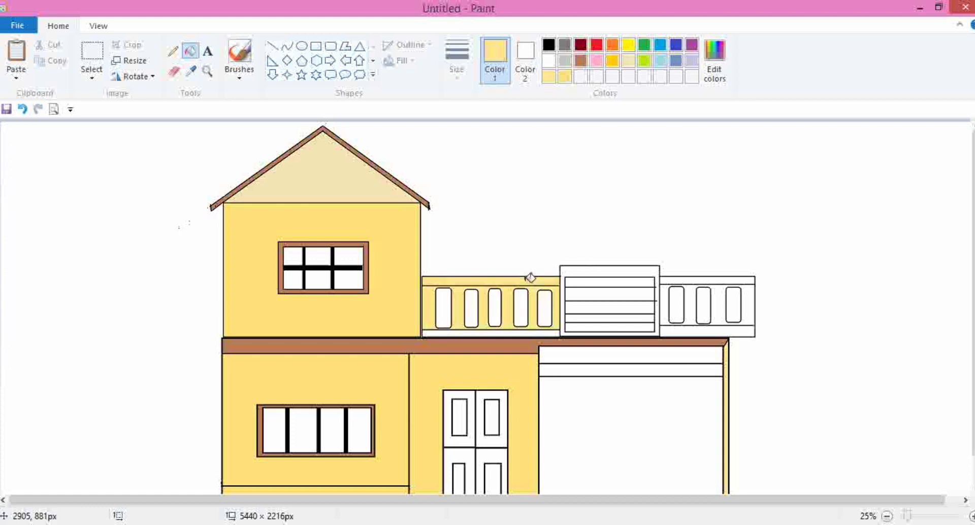
key("ctrl+z")
left_click(473, 277)
key("ctrl+z")
left_click(475, 280)
left_click(716, 280)
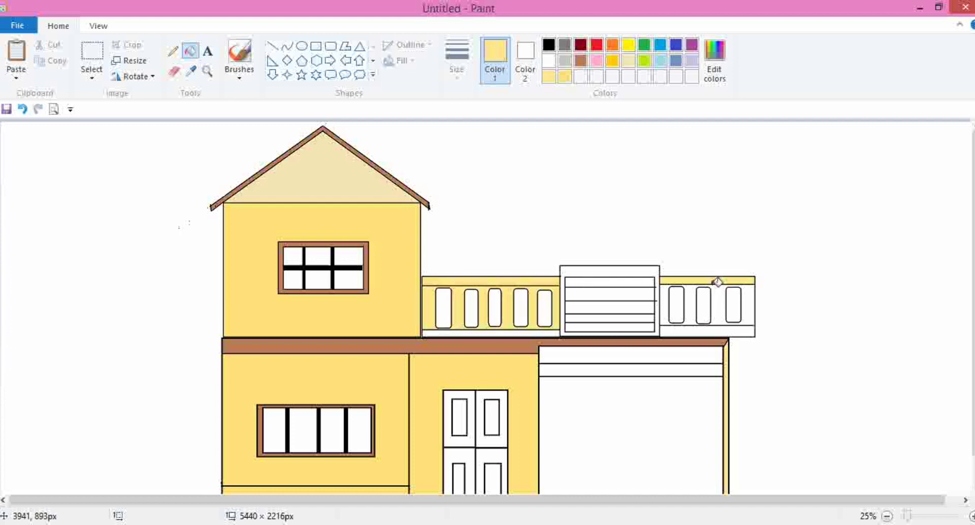
left_click(714, 328)
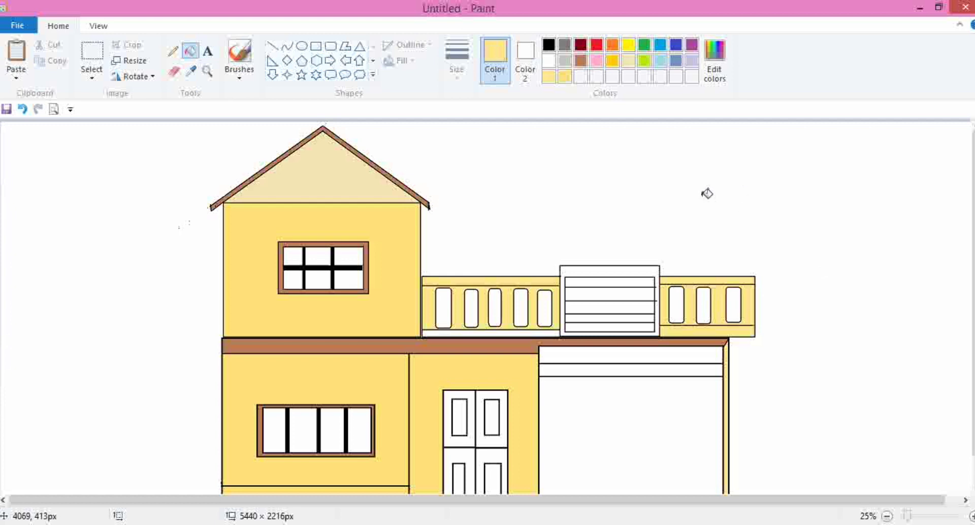
- Fill all the railing balusters with light blue
left_click(660, 60)
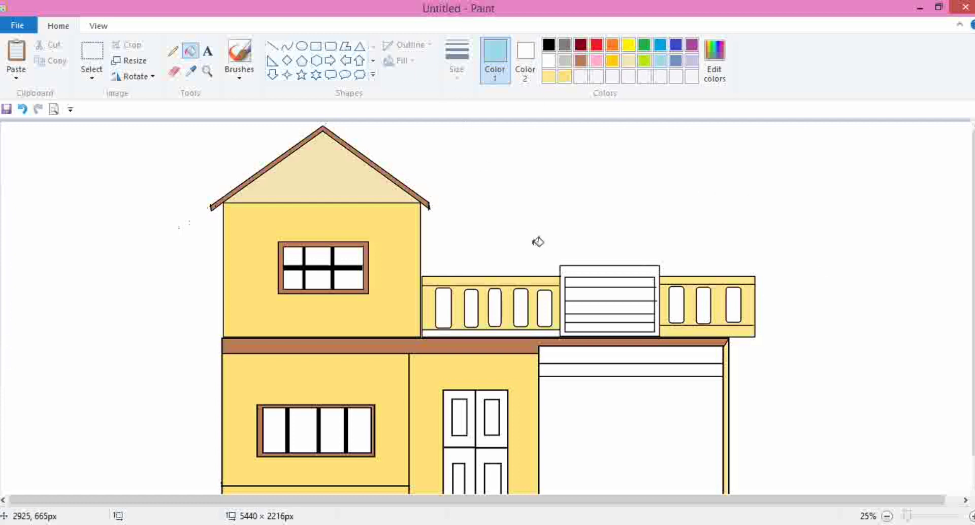
left_click(679, 305)
left_click(706, 305)
left_click(733, 307)
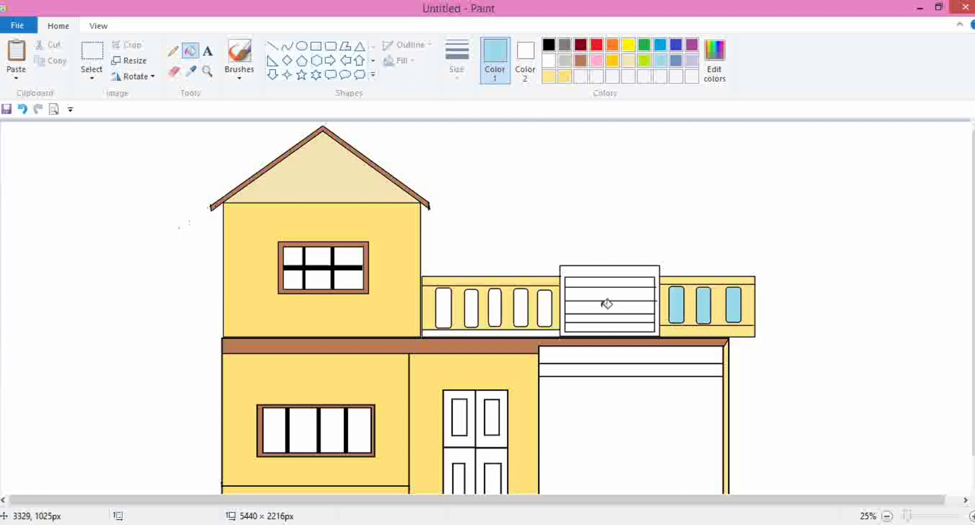
left_click(544, 307)
left_click(526, 308)
left_click(495, 307)
left_click(471, 308)
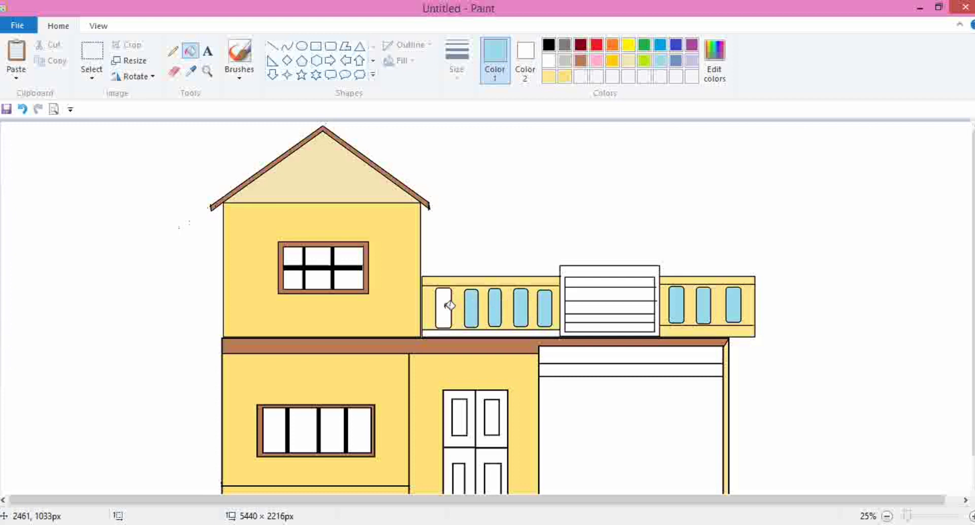
left_click(446, 306)
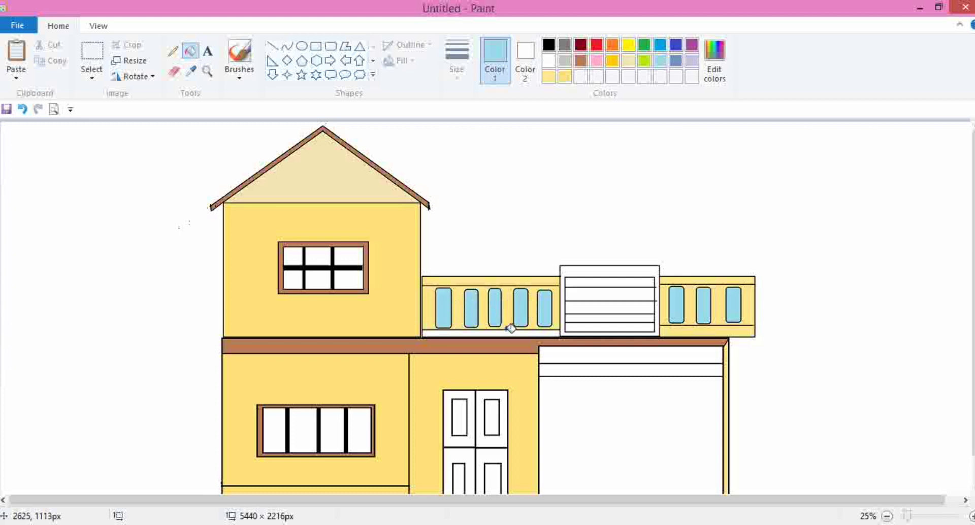
- Define a darker brown and fill the frame of the central railing panel with it
left_click(581, 62)
left_click(599, 269)
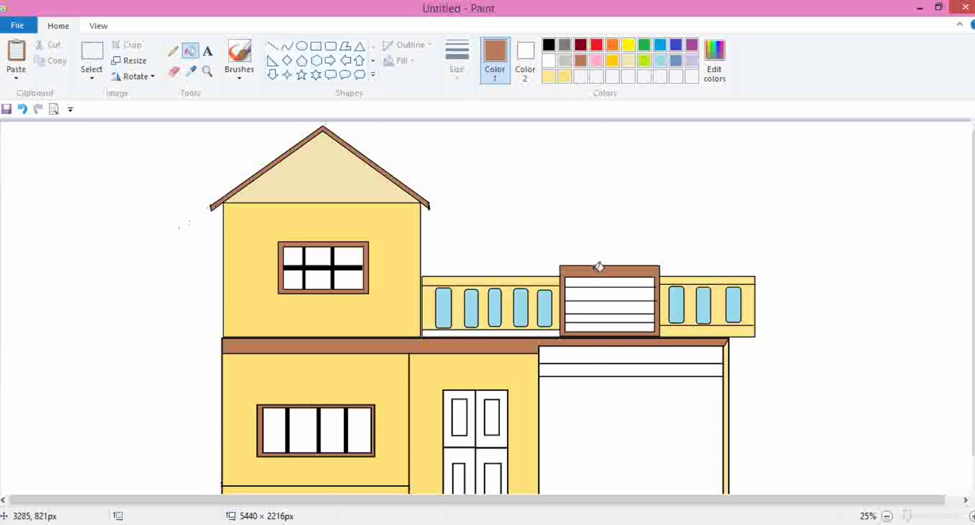
right_click(583, 61)
left_click(575, 95)
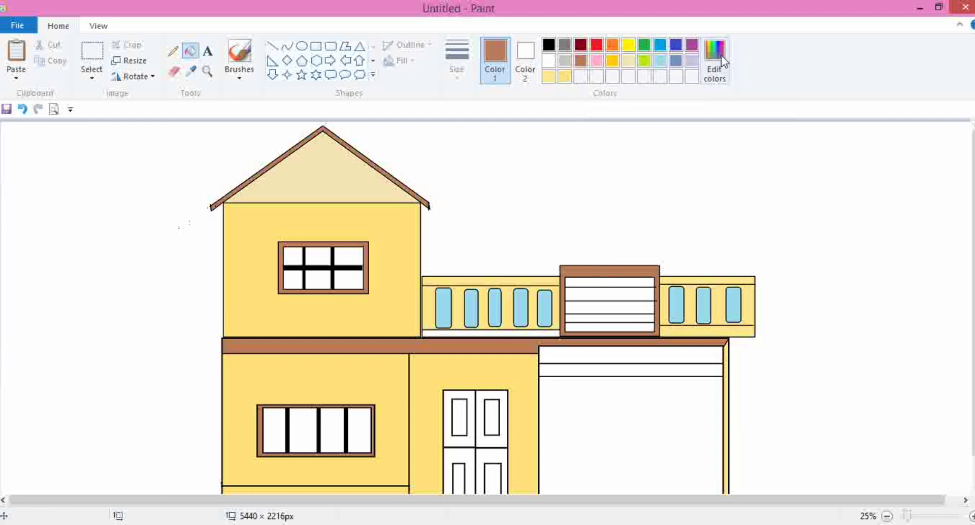
left_click(721, 55)
left_click(647, 248)
left_click(358, 366)
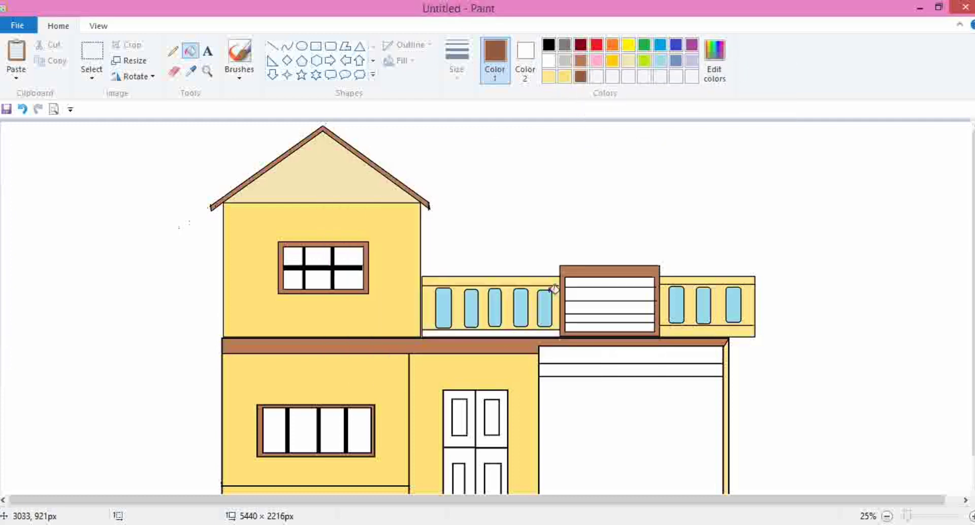
left_click(596, 271)
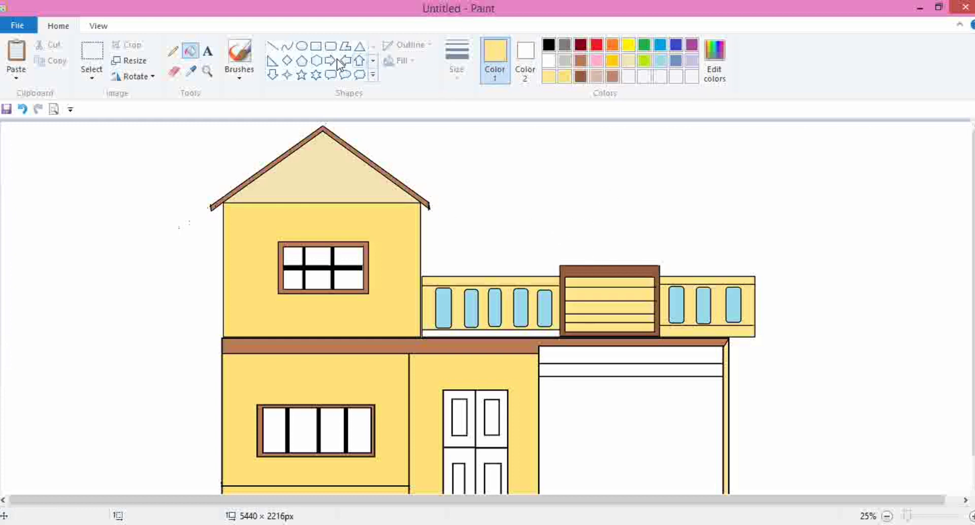
- Draw a small oval vent in the roof gable and fill it with grey
left_click(301, 45)
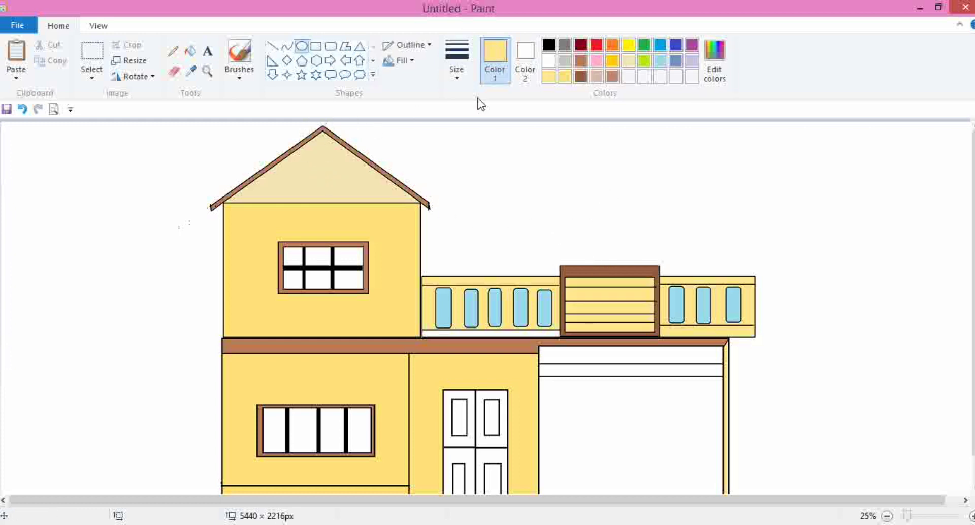
left_click(549, 45)
mouse_move(311, 145)
left_mouse_down()
mouse_move(334, 161)
mouse_move(324, 144)
mouse_move(312, 151)
left_mouse_up()
left_click(540, 142)
left_click(565, 61)
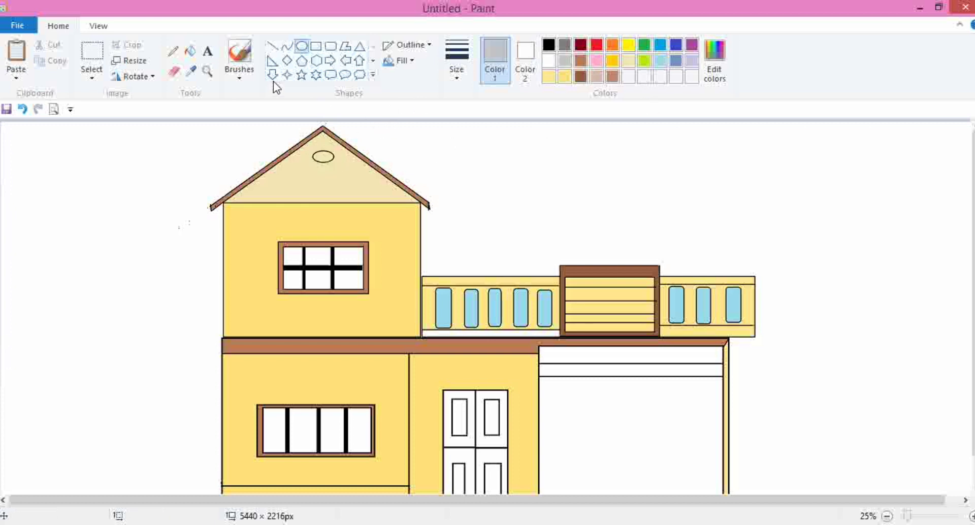
left_click(191, 51)
left_click(328, 157)
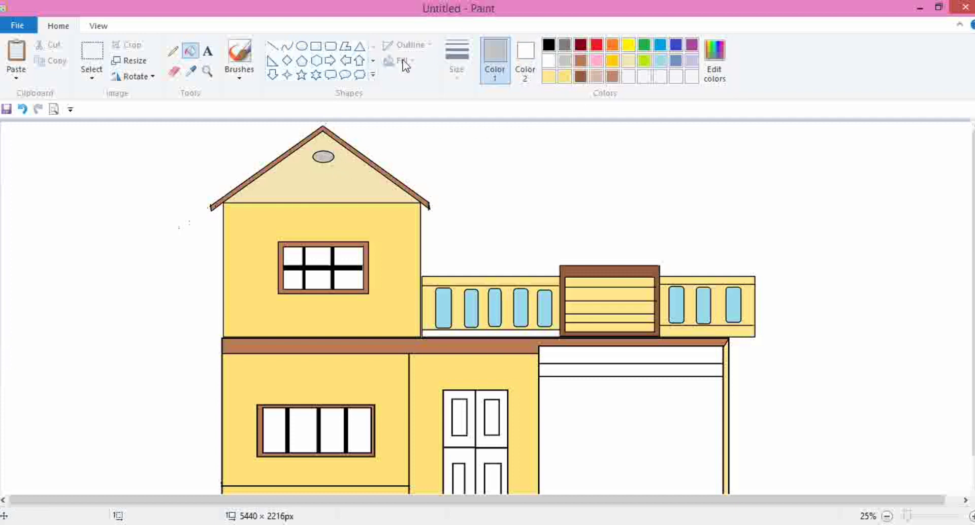
- Draw small rectangular pedestal bases on top of the railing at the left, centre and right
left_click(548, 44)
scroll(549, 44, "down", 1)
scroll(624, 168, "down", 2)
scroll(527, 158, "up", 2)
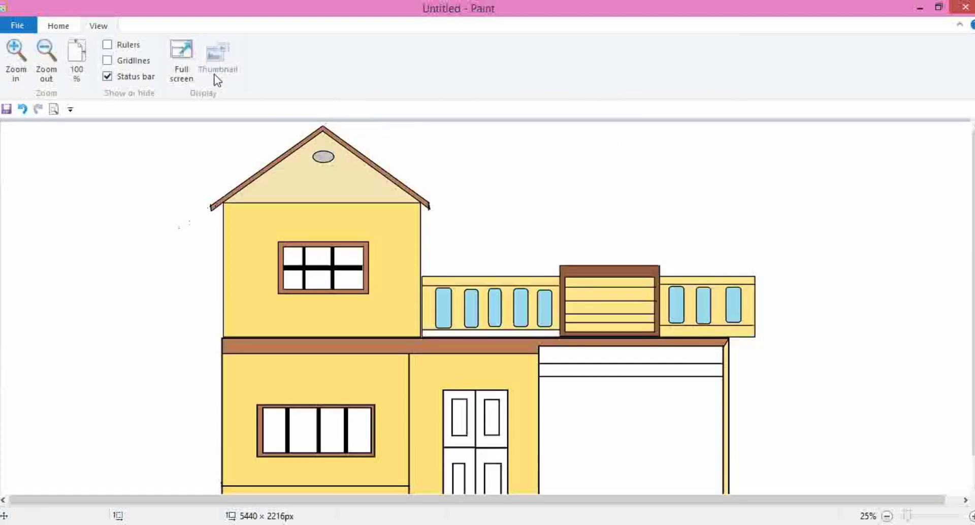
left_click(58, 25)
left_click(315, 46)
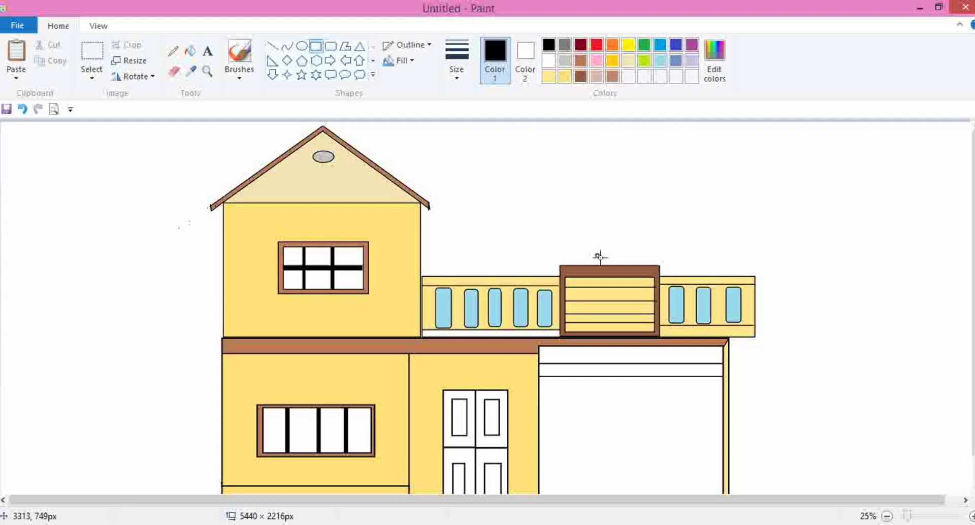
mouse_move(595, 254)
left_mouse_down()
mouse_move(616, 265)
mouse_move(607, 259)
left_mouse_up()
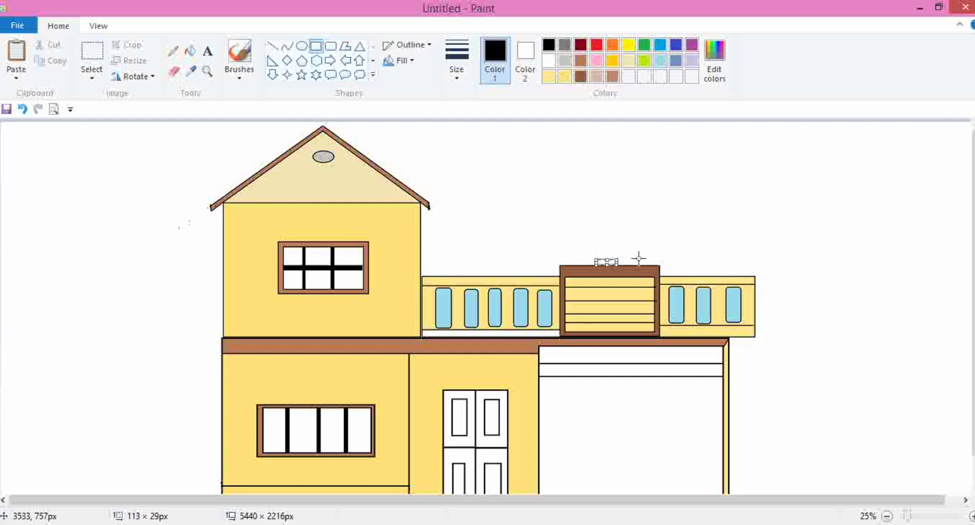
mouse_move(714, 273)
left_mouse_down()
mouse_move(710, 262)
mouse_move(699, 268)
left_mouse_up()
left_click(749, 257)
mouse_move(469, 267)
left_mouse_down()
mouse_move(487, 277)
mouse_move(487, 267)
left_mouse_up()
- Draw round finial balls on top of the three pedestal bases
left_click(301, 45)
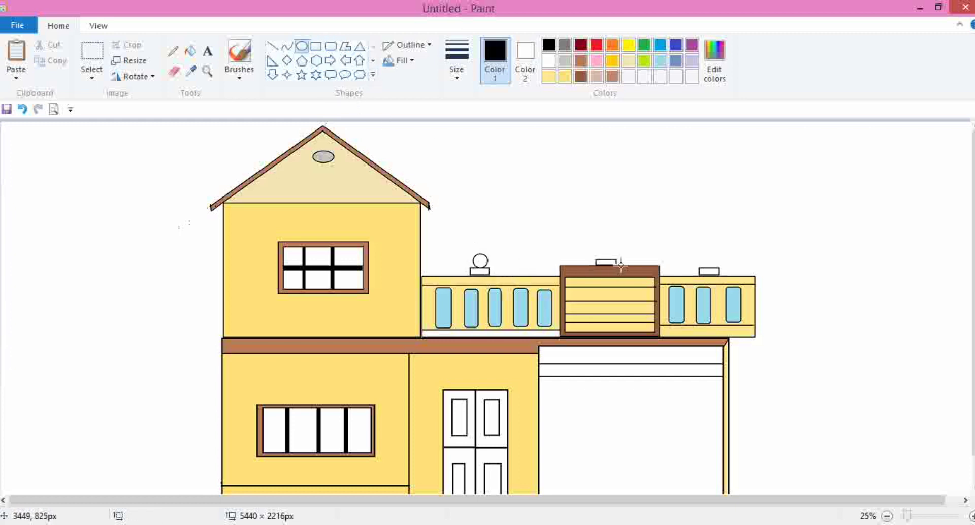
left_click_drag(601, 248, 613, 262)
left_click_drag(703, 253, 717, 267)
key("ctrl+z")
left_click(741, 260)
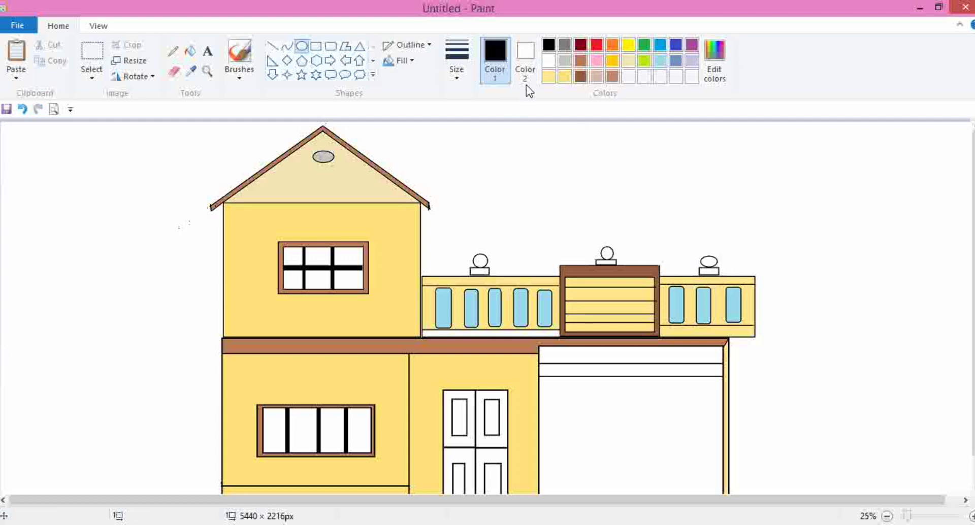
- Fill the three finial balls with grey and their pedestal bases with dark brown
left_click(564, 61)
left_click(191, 51)
left_click(482, 262)
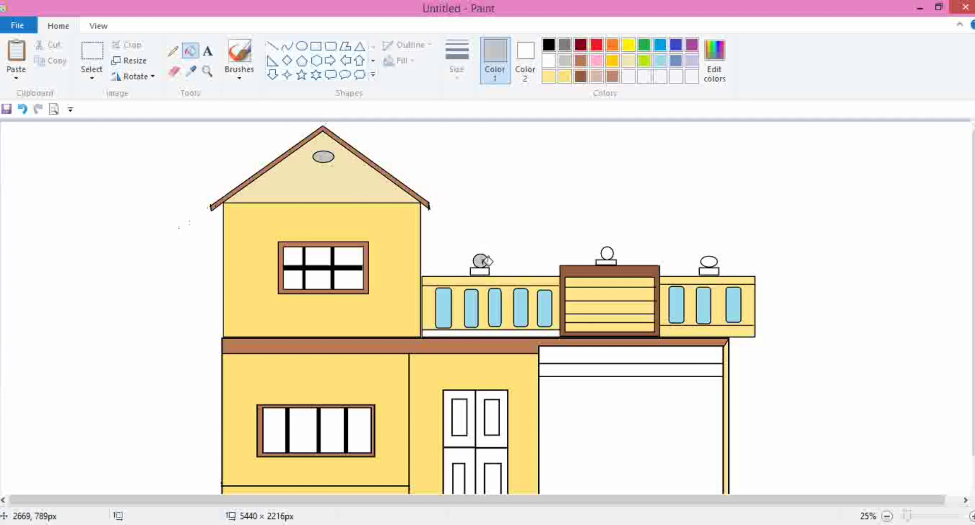
left_click(607, 254)
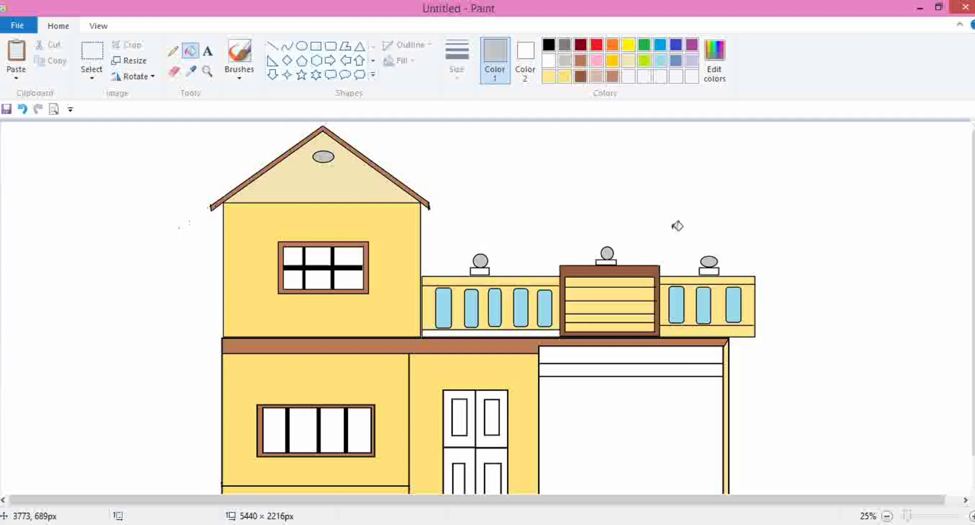
left_click(580, 76)
left_click(710, 271)
left_click(607, 261)
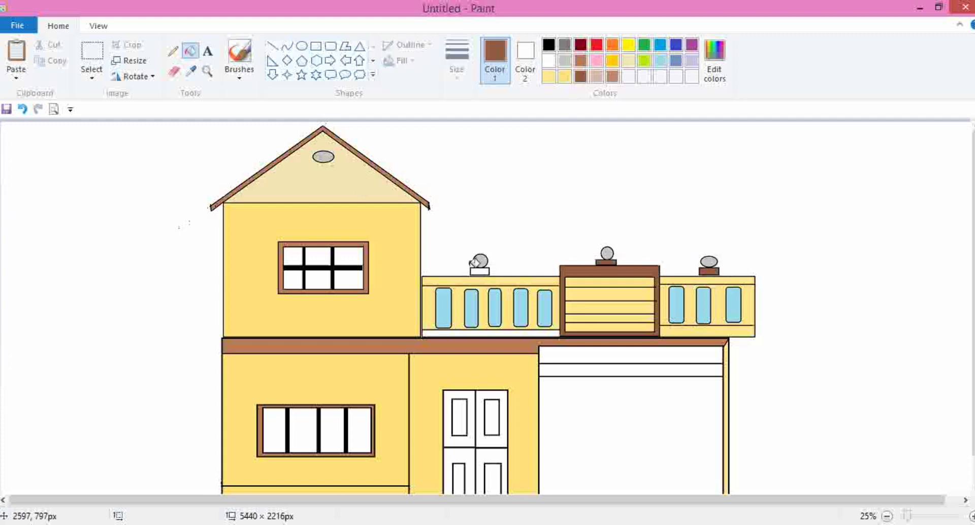
left_click(485, 272)
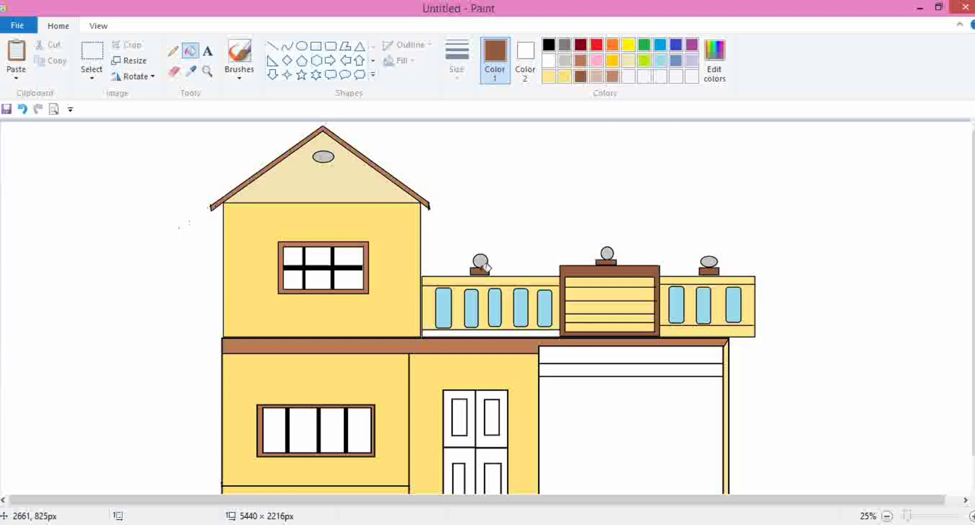
- Fill the two header bands above the garage door with dark brown
scroll(690, 283, "down", 1)
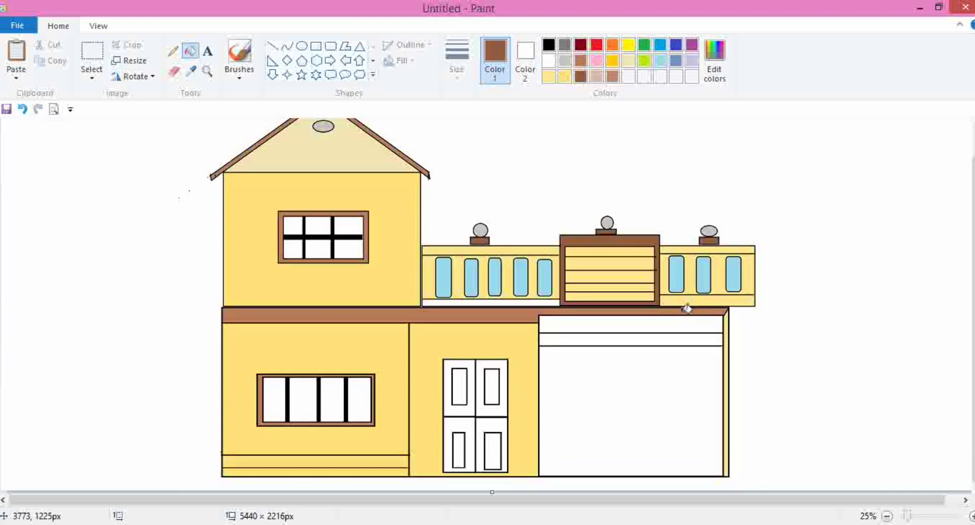
left_click(655, 325)
left_click(662, 337)
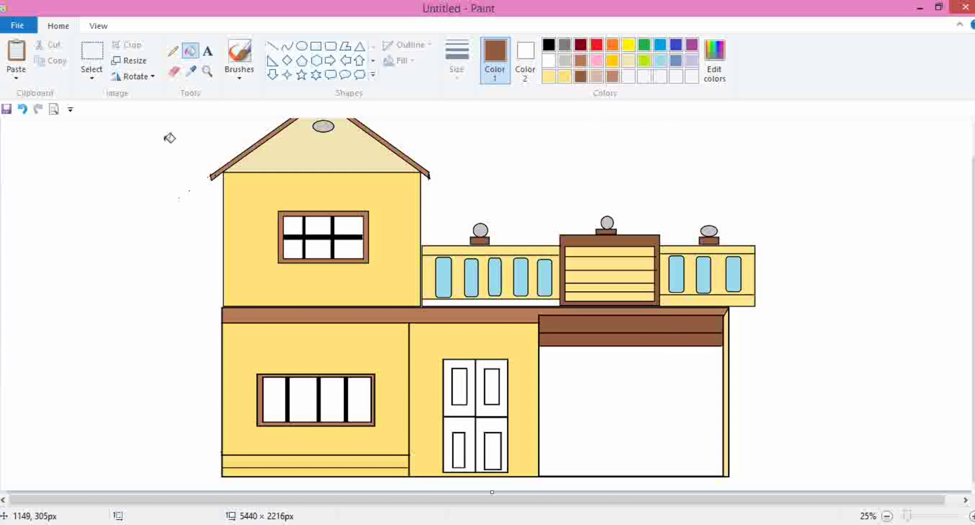
left_click(92, 56)
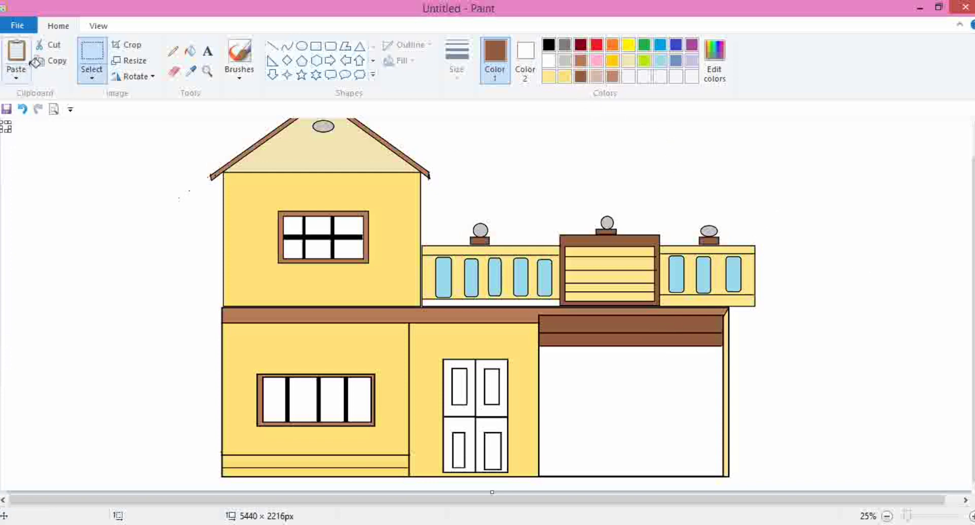
left_click_drag(1, 122, 2, 122)
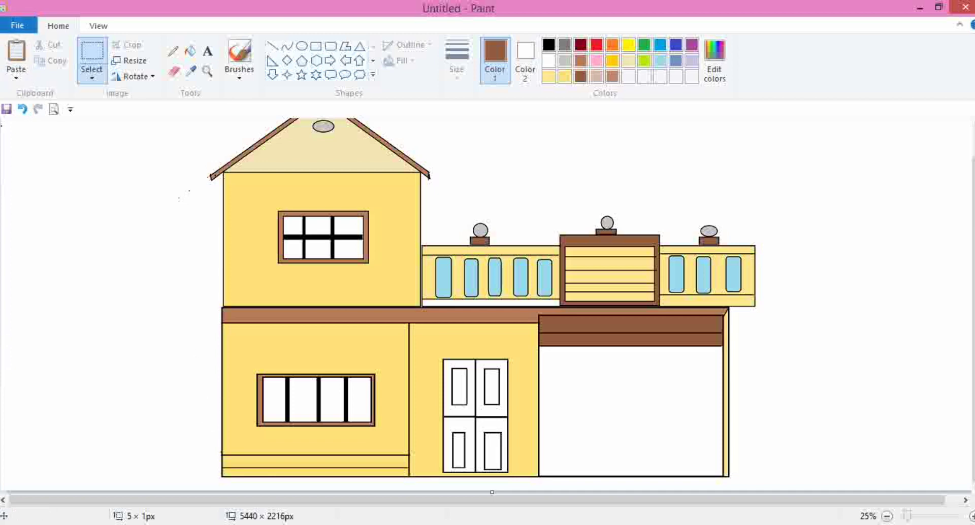
left_click(322, 524)
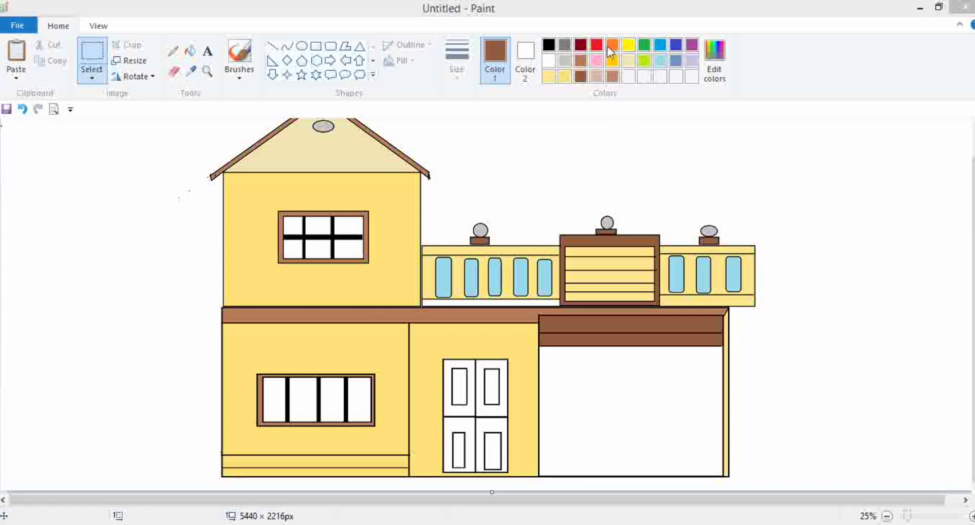
- Fill the four panels of the front double door with dark brown
left_click(192, 51)
left_click(191, 51)
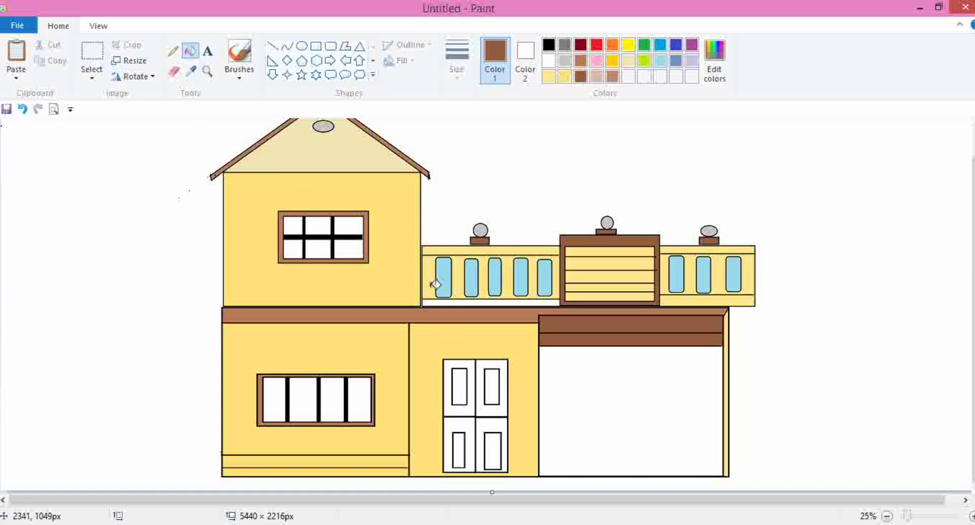
left_click(463, 362)
left_click(481, 362)
left_click(495, 419)
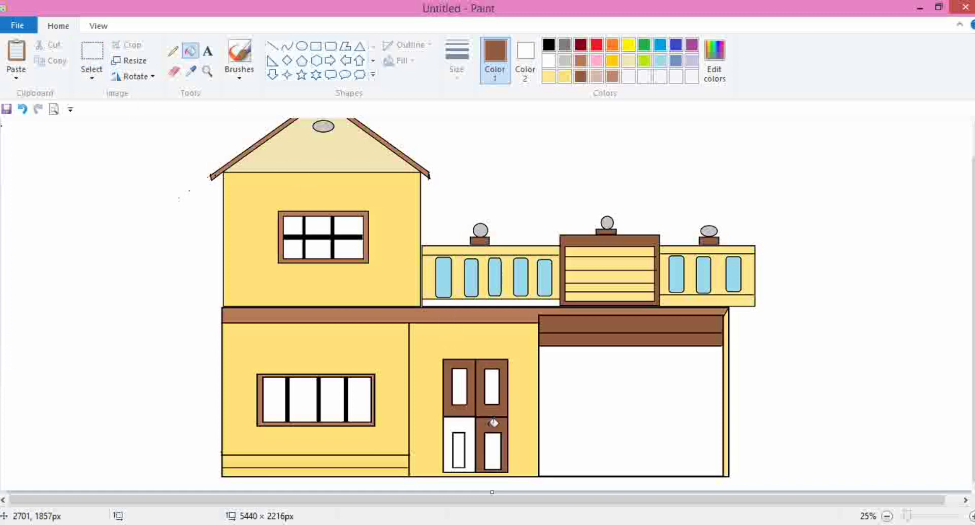
left_click(471, 422)
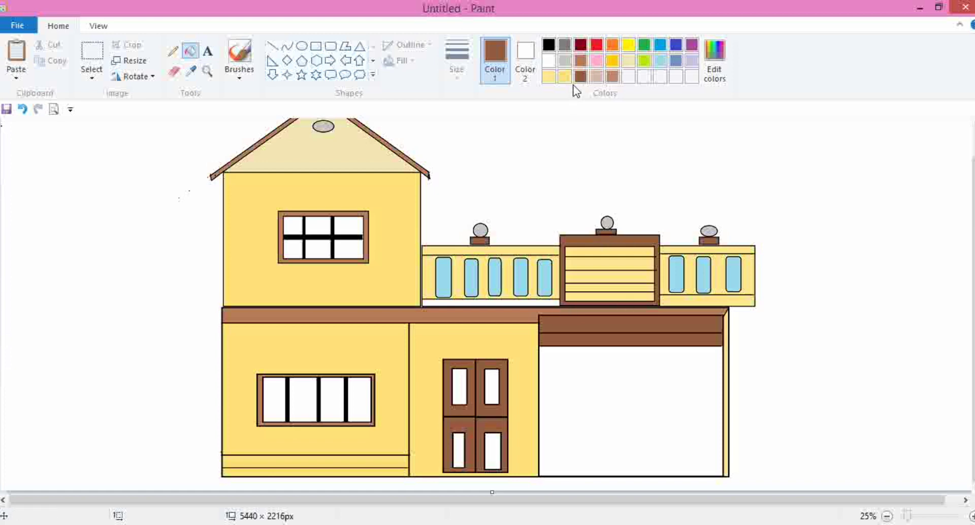
- Fill the front door's glass panes and the lower window's panes with grey
left_click(565, 61)
left_click(459, 389)
left_click(492, 390)
left_click(332, 400)
left_click(304, 399)
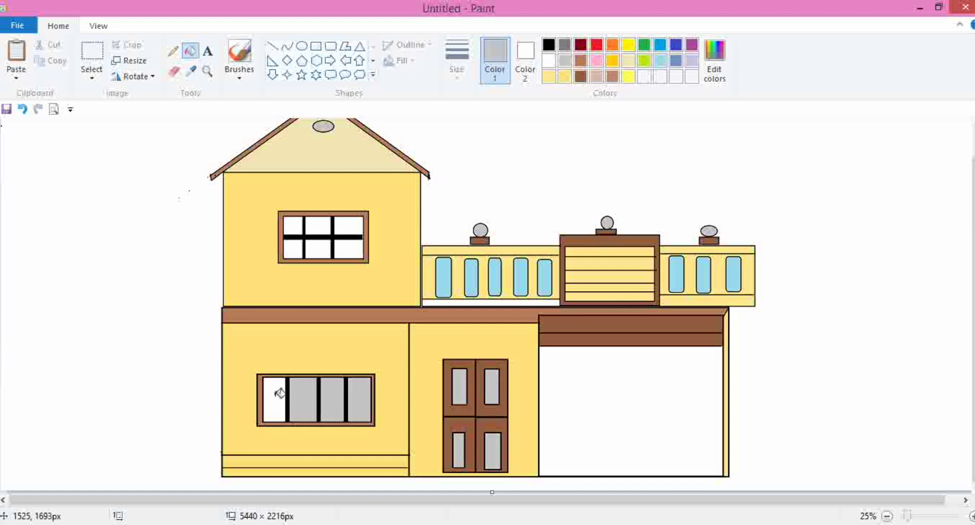
left_click(274, 400)
- Fill the six panes of the upper window with grey
left_click(293, 249)
left_click(293, 226)
left_click(317, 226)
left_click(357, 253)
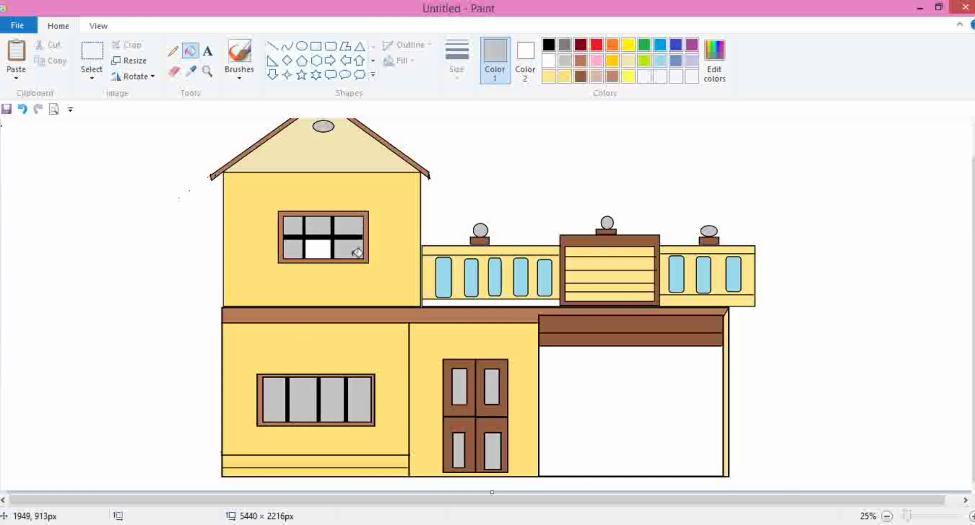
left_click(325, 248)
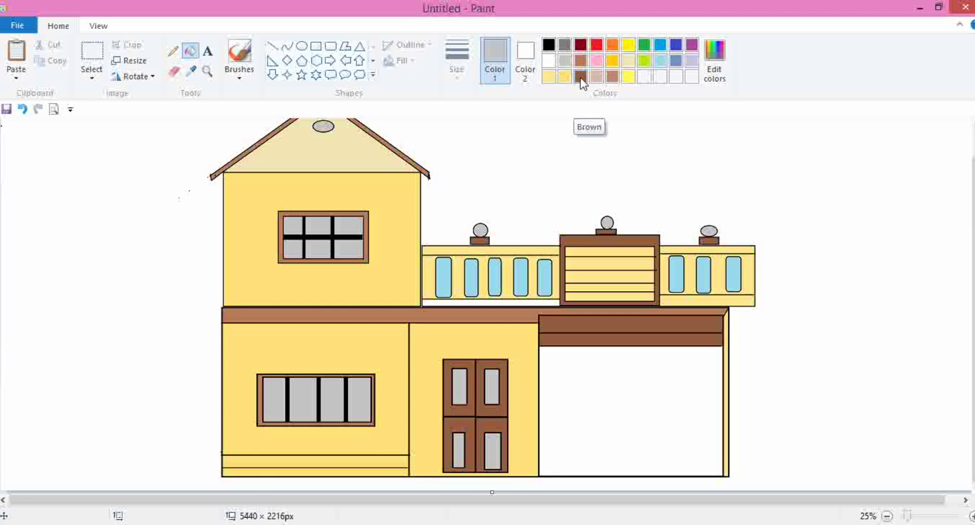
- Fill the white strip beneath the balcony balusters with light yellow
left_click(563, 76)
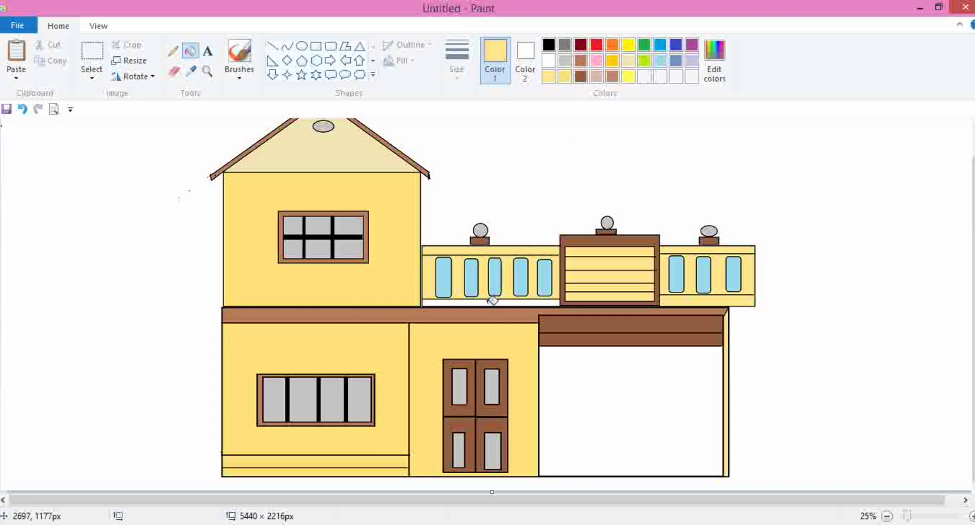
left_click(492, 300)
left_click(578, 80)
left_click(565, 77)
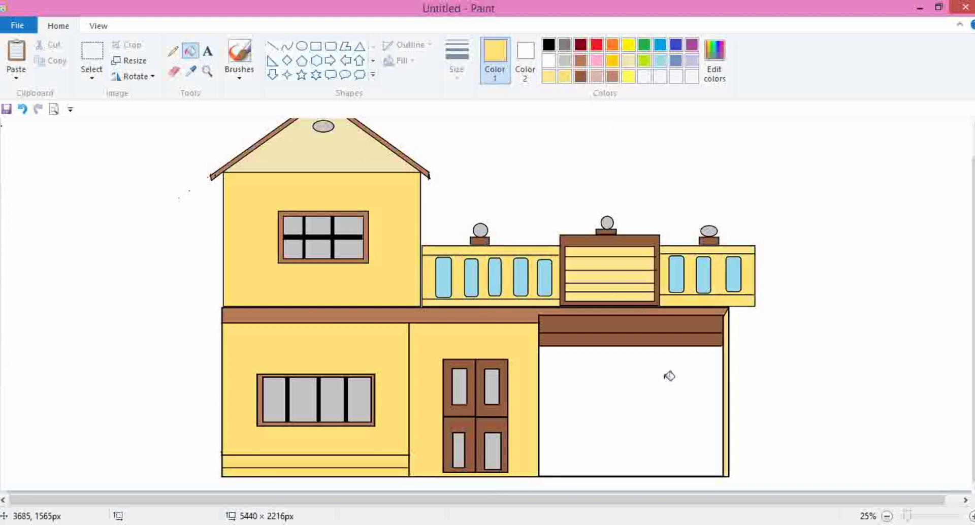
- Draw a thin black-outlined rectangular band above the front door
scroll(497, 372, "up", 1)
scroll(496, 373, "down", 1)
scroll(416, 171, "up", 1)
left_click(316, 45)
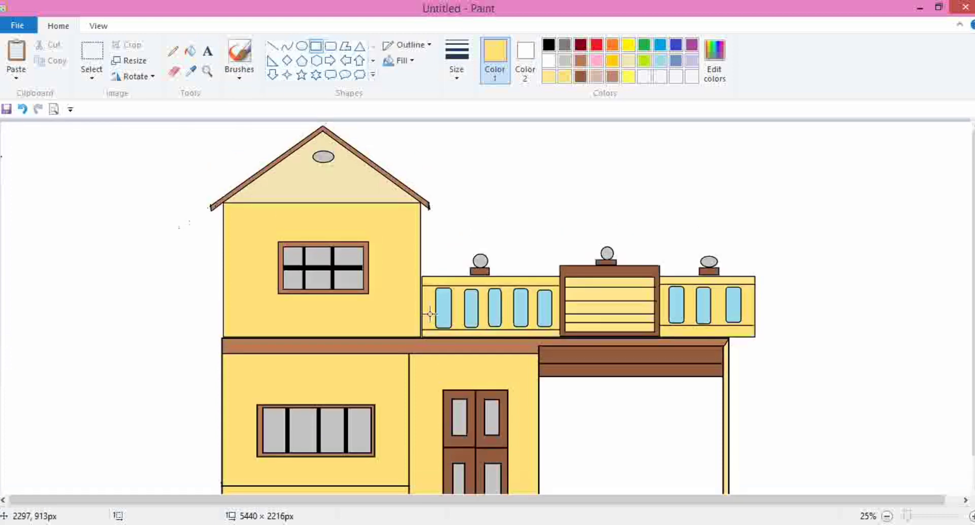
left_click_drag(436, 372, 519, 380)
left_click(549, 44)
left_click(524, 397)
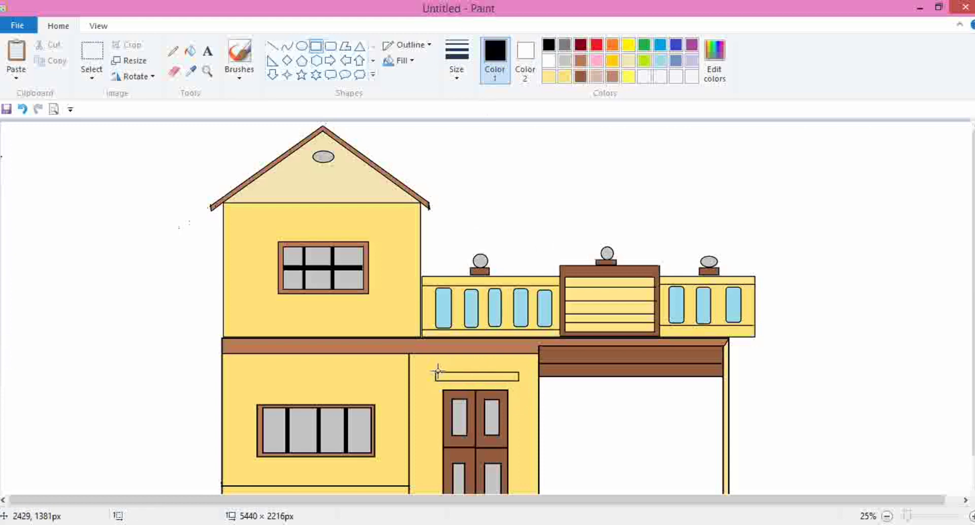
- Draw a triangular pediment with lines on top of the band above the front door
left_click_drag(435, 372, 455, 361)
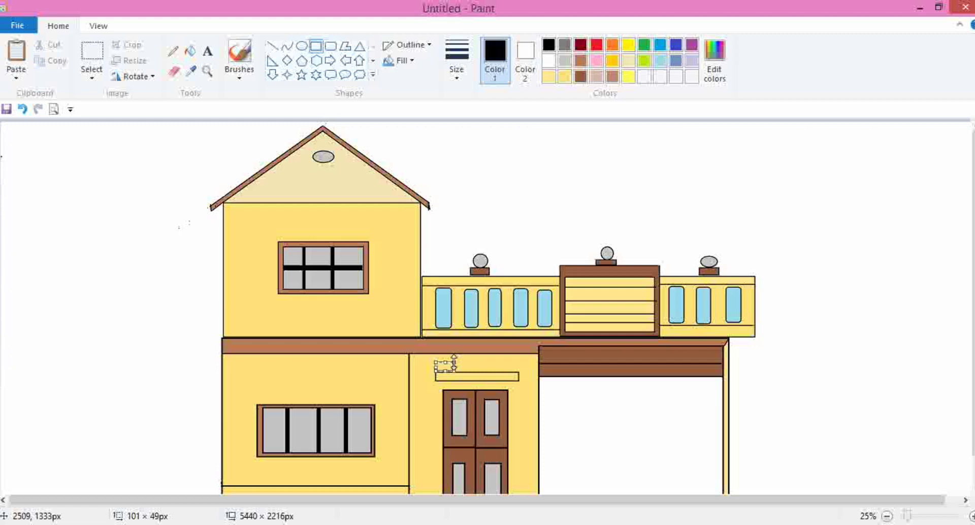
key("ctrl+z")
left_click(272, 46)
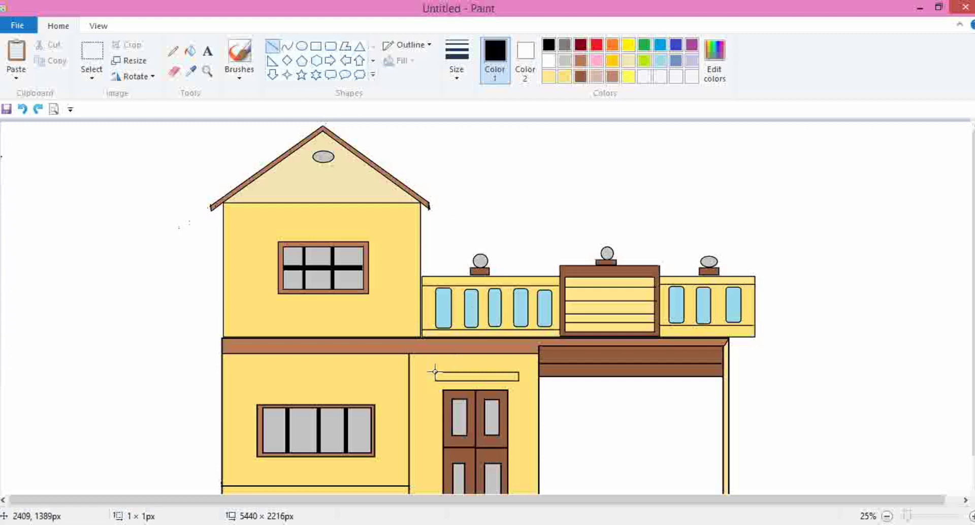
mouse_move(435, 371)
left_mouse_down()
mouse_move(474, 354)
mouse_move(518, 372)
left_mouse_up()
- Fill the triangular pediment above the front door with brown
left_click(582, 77)
left_click(191, 51)
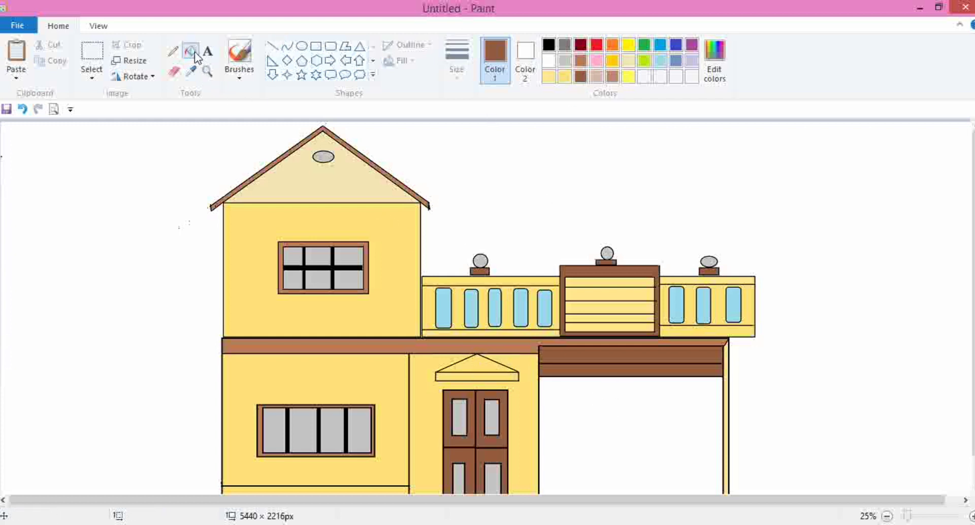
left_click(488, 364)
scroll(613, 389, "down", 2)
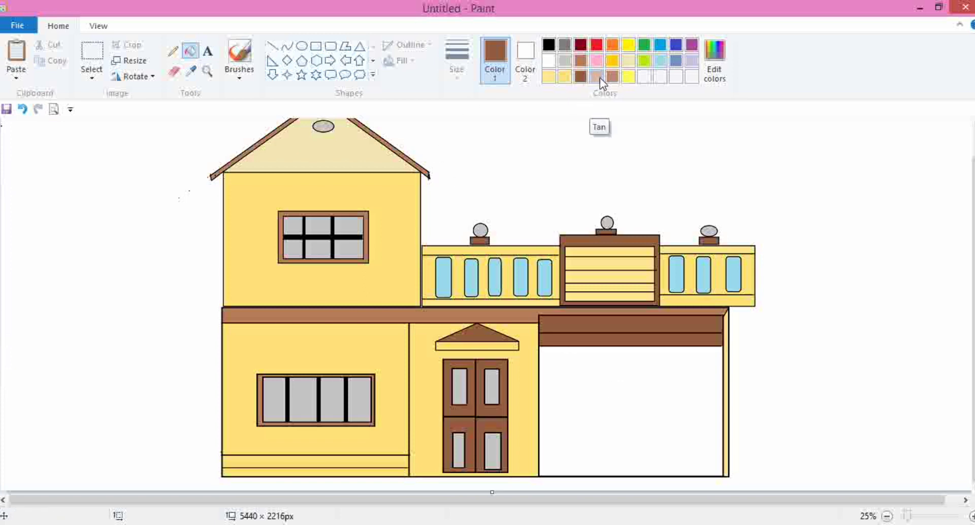
- Fill the band beneath the pediment with a custom light tan colour (Red 218, Green 185, Blue 167)
left_click(599, 77)
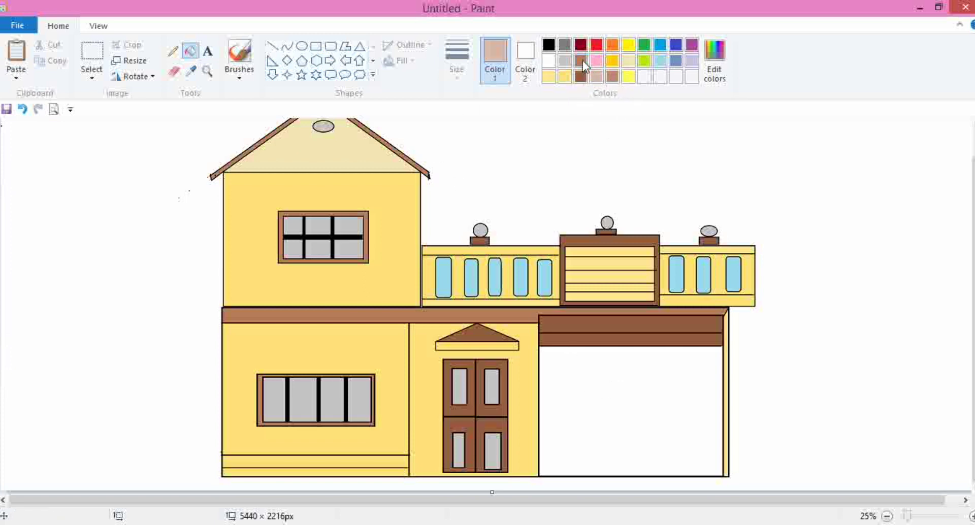
left_click(582, 60)
left_click(496, 342)
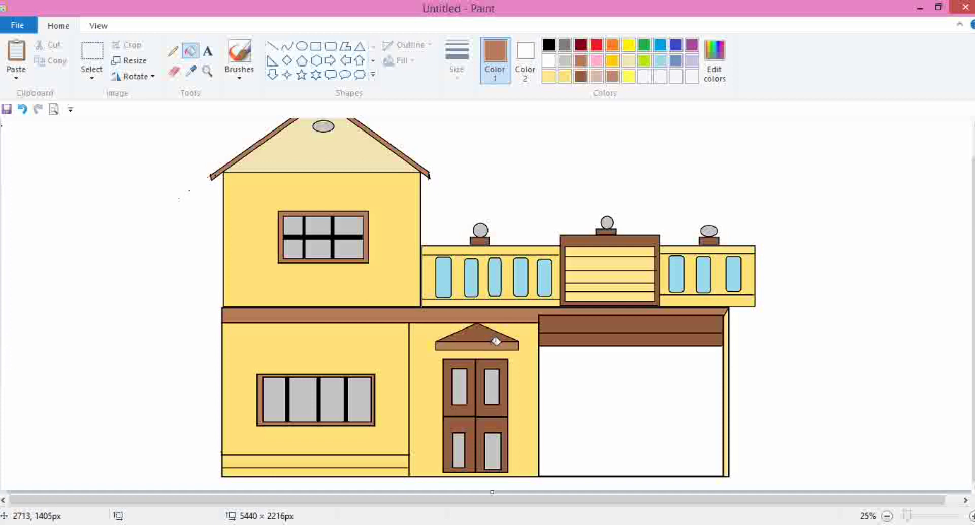
left_click(715, 61)
left_click_drag(637, 234, 637, 203)
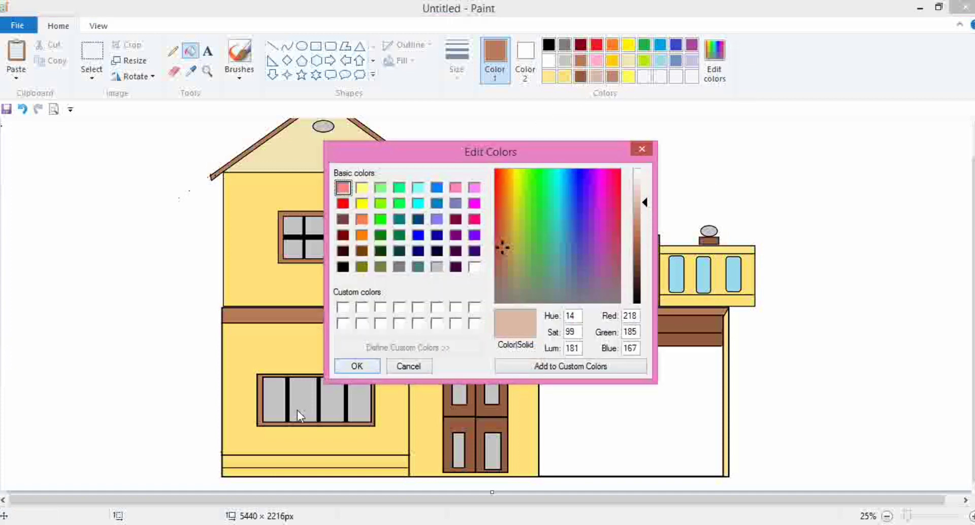
left_click(357, 366)
left_click(481, 345)
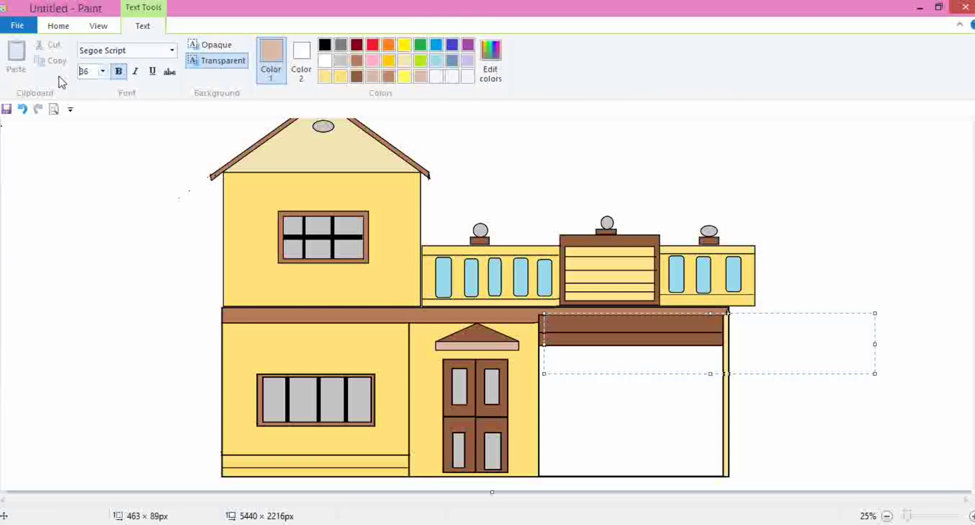
- Place a text box on the brown band above the garage and set the text colour to white
left_click(91, 75)
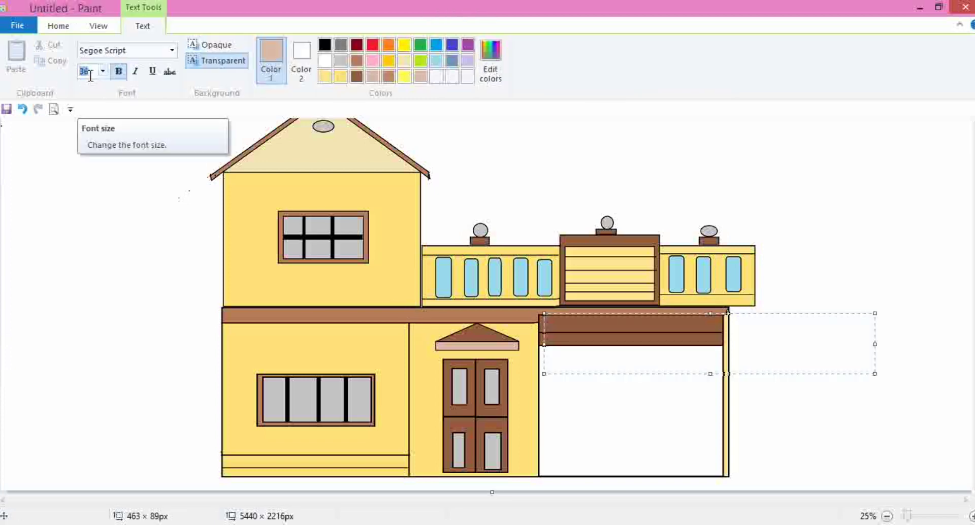
type("24")
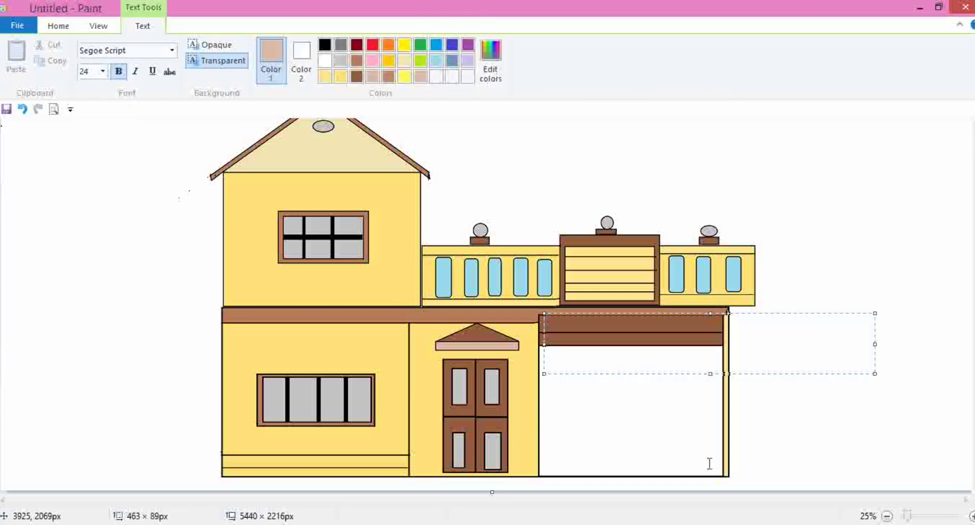
left_click_drag(543, 314, 546, 317)
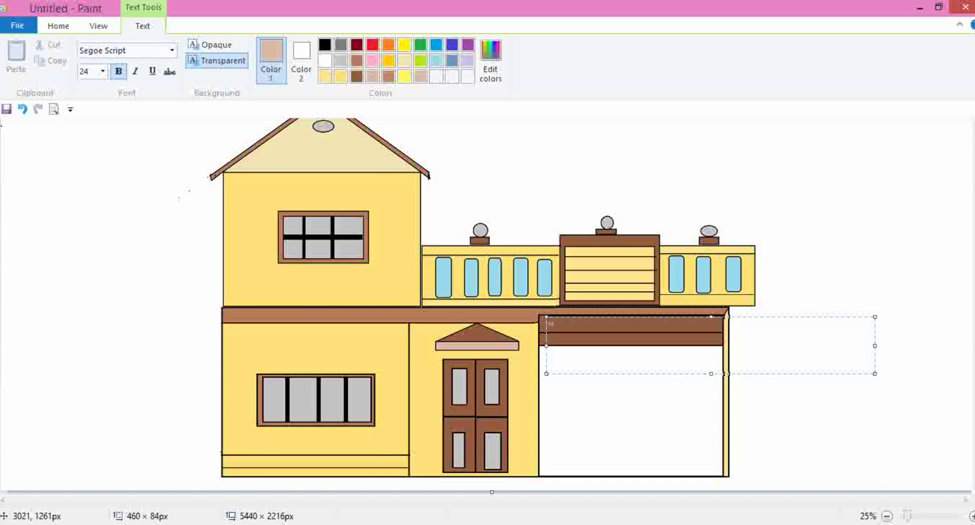
left_click(301, 54)
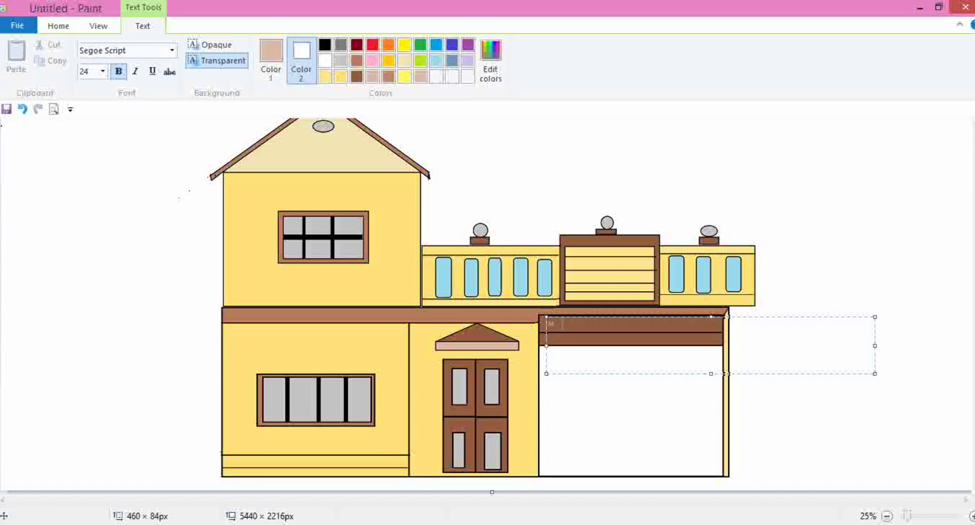
left_click(270, 57)
left_click(325, 60)
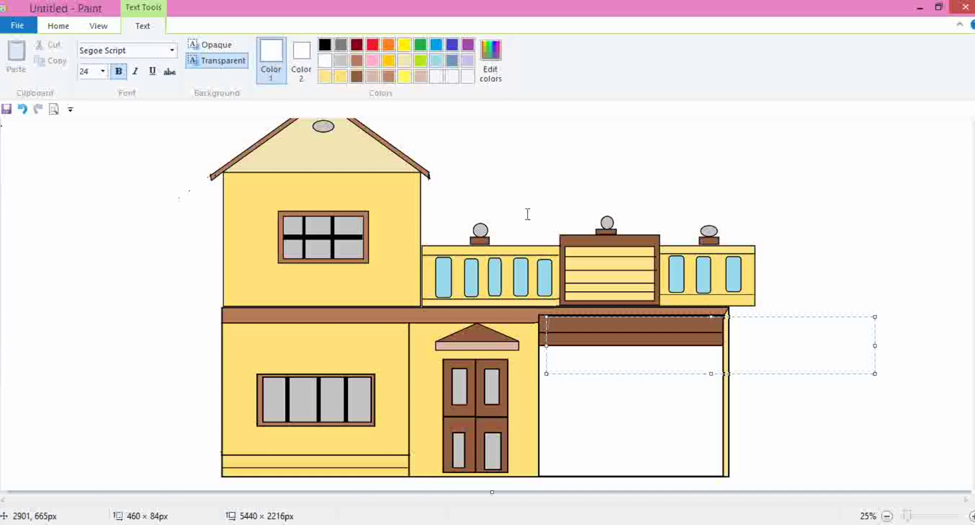
- Set the font to Arial Black size 40 and write 'Youtube : Msc Tech' on the garage header band
left_click_drag(96, 71, 58, 76)
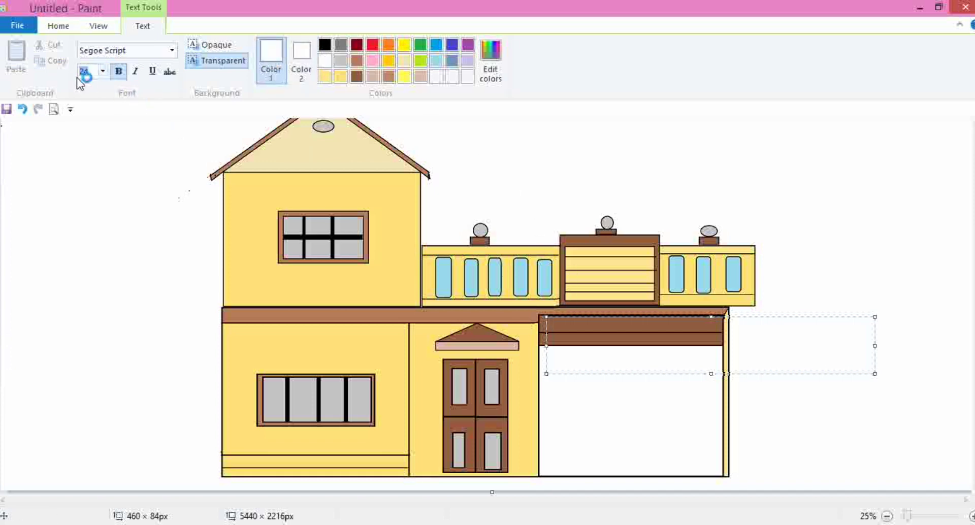
type("4")
key("BackSpace")
left_click(172, 50)
scroll(139, 87, "up", 5)
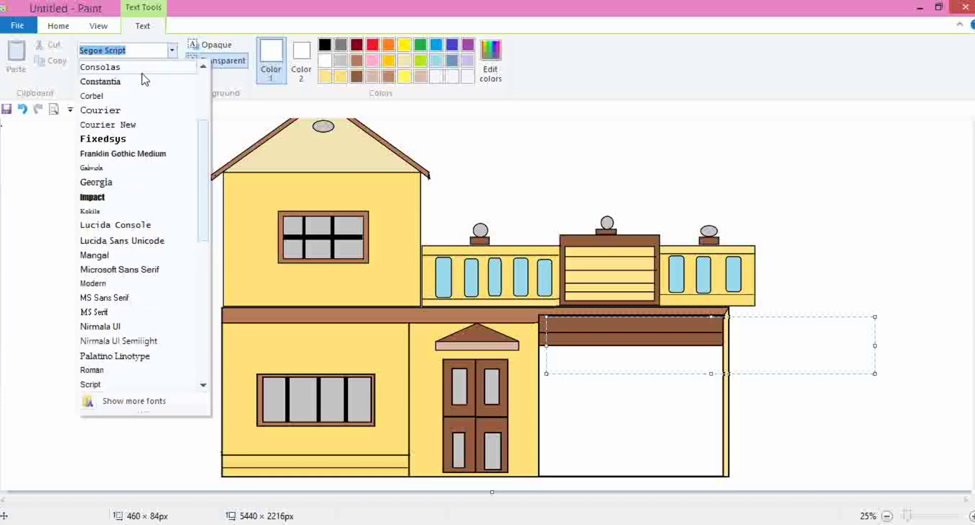
left_click(106, 96)
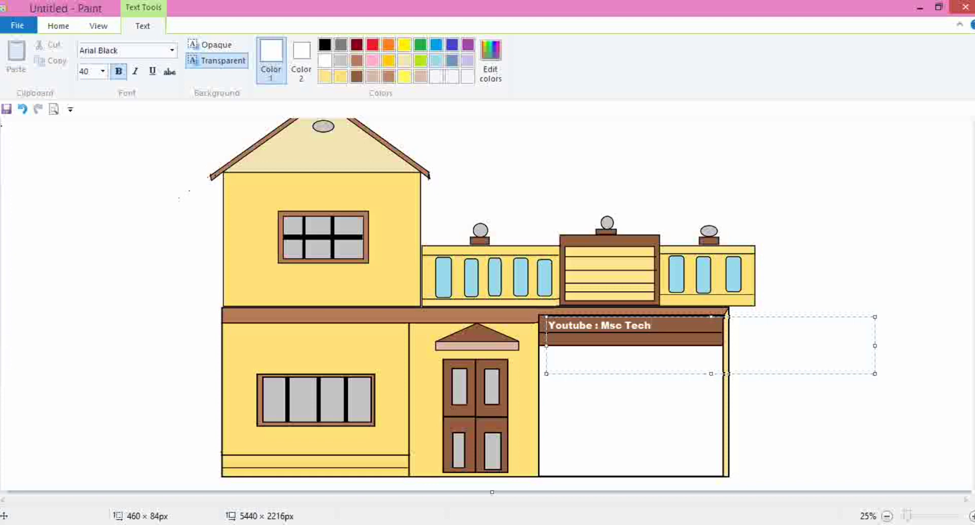
left_click(794, 133)
left_click(795, 133)
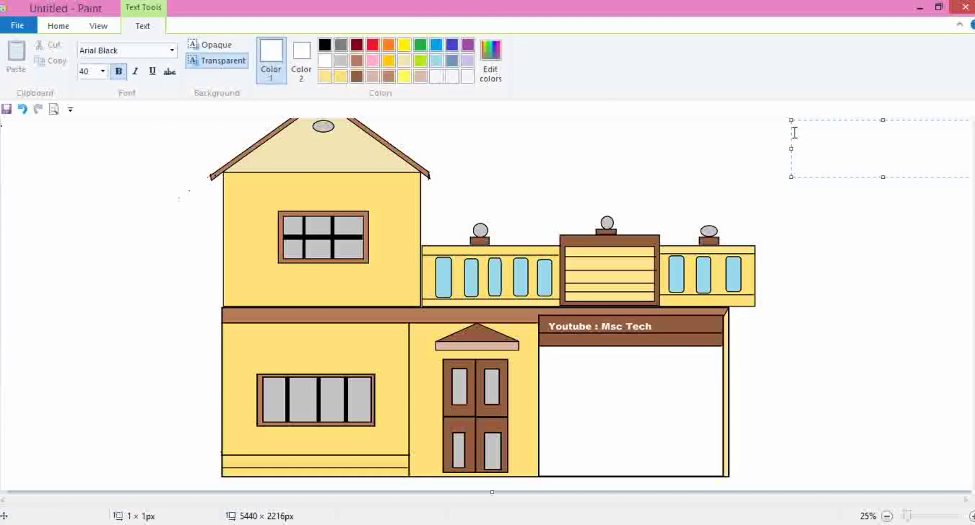
left_click(49, 28)
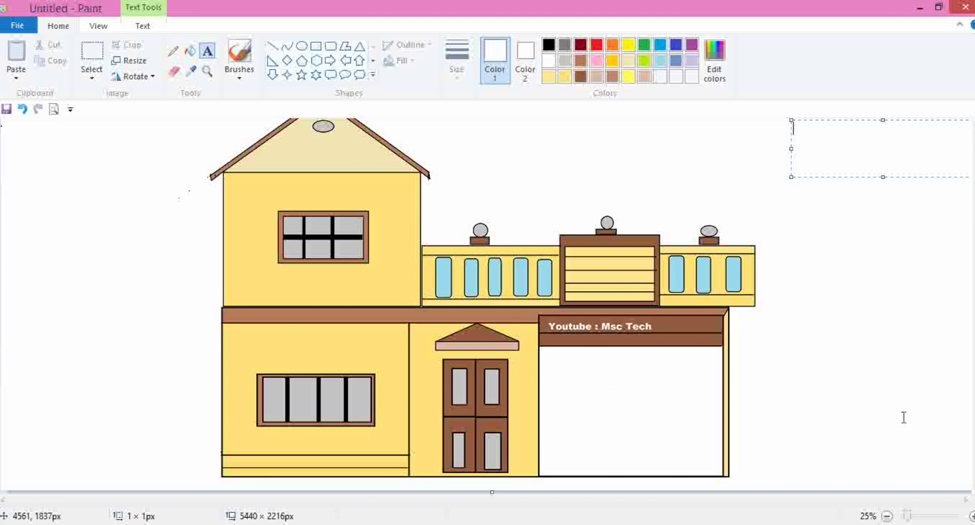
- Paste the jeep image and move and resize it into the garage opening
key("ctrl+v")
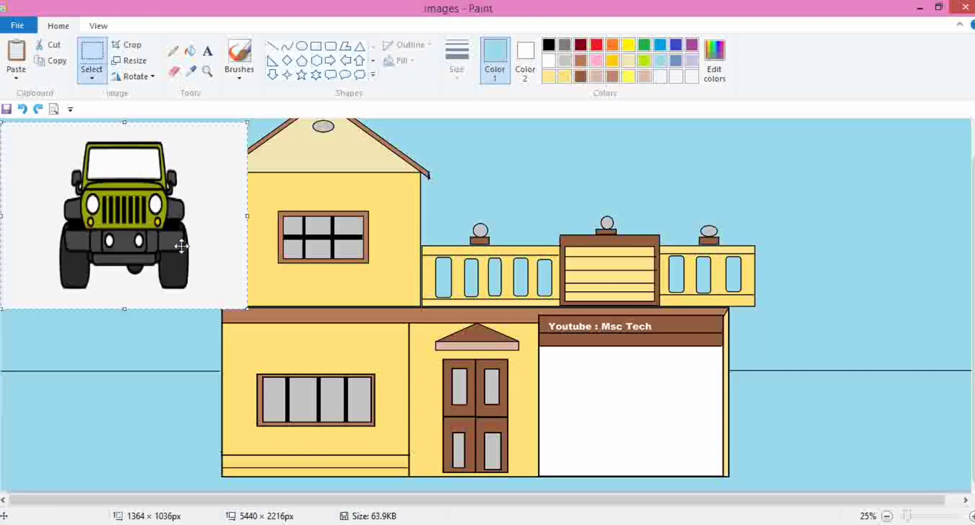
mouse_move(181, 249)
left_mouse_down()
mouse_move(661, 430)
mouse_move(656, 399)
left_mouse_up()
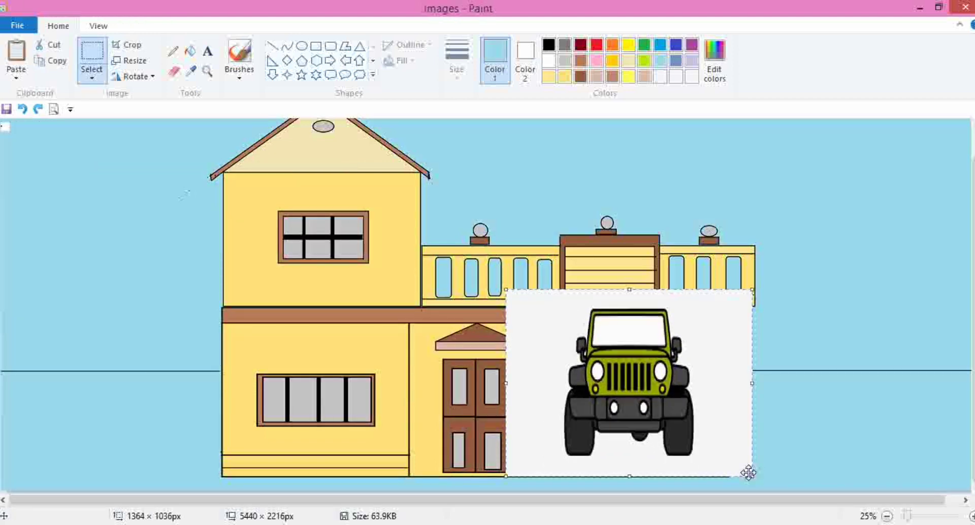
left_click_drag(752, 477, 725, 462)
left_click_drag(687, 413, 706, 442)
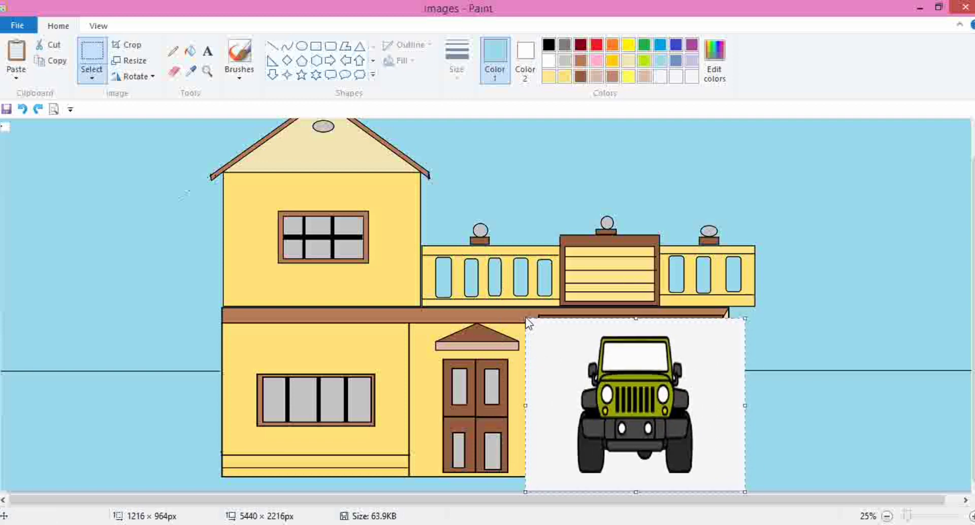
left_click_drag(523, 315, 539, 333)
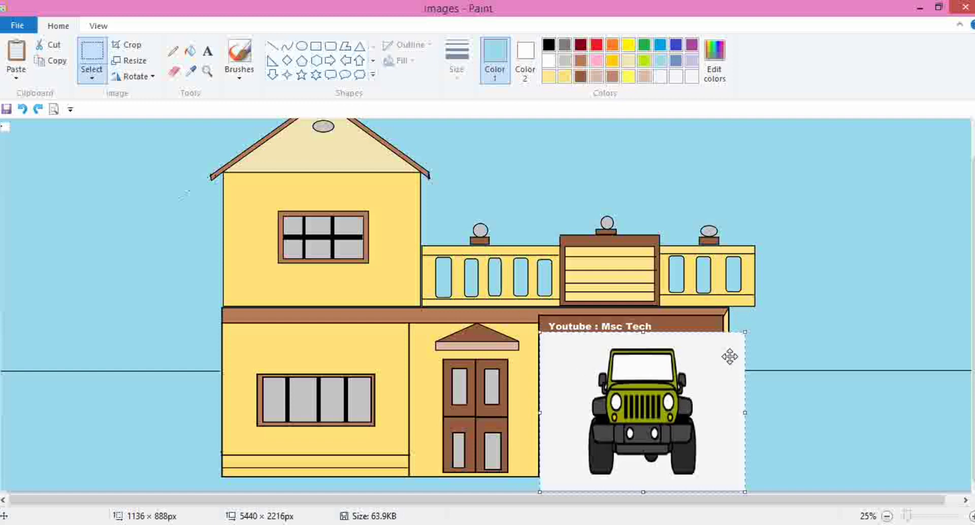
left_click_drag(741, 411, 713, 410)
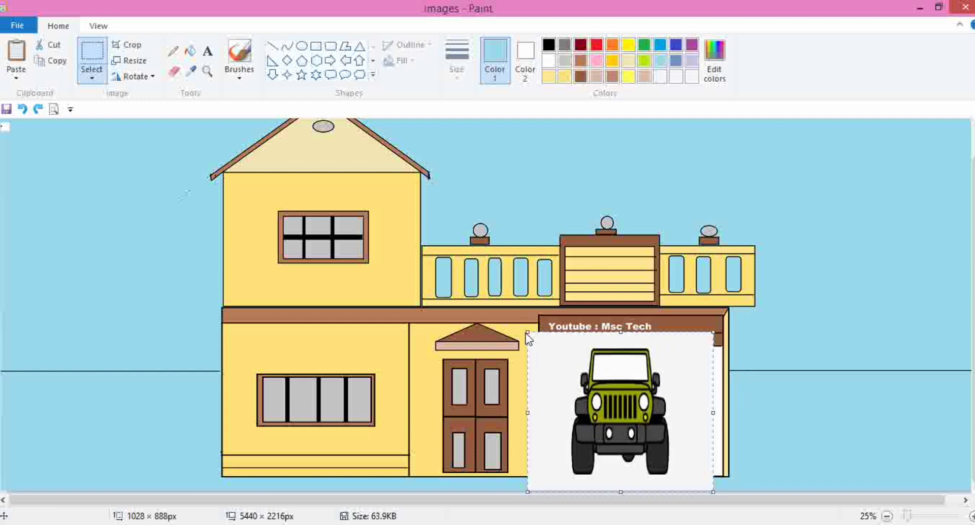
left_click_drag(528, 332, 555, 347)
left_click_drag(712, 490, 713, 466)
left_click(645, 236)
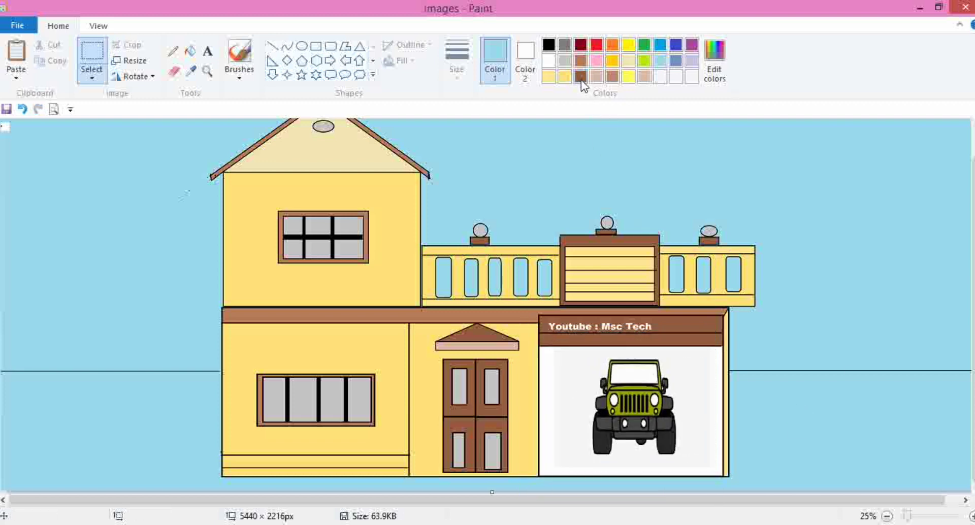
- Fill the garage opening around the jeep with brown
left_click(581, 76)
left_click(193, 52)
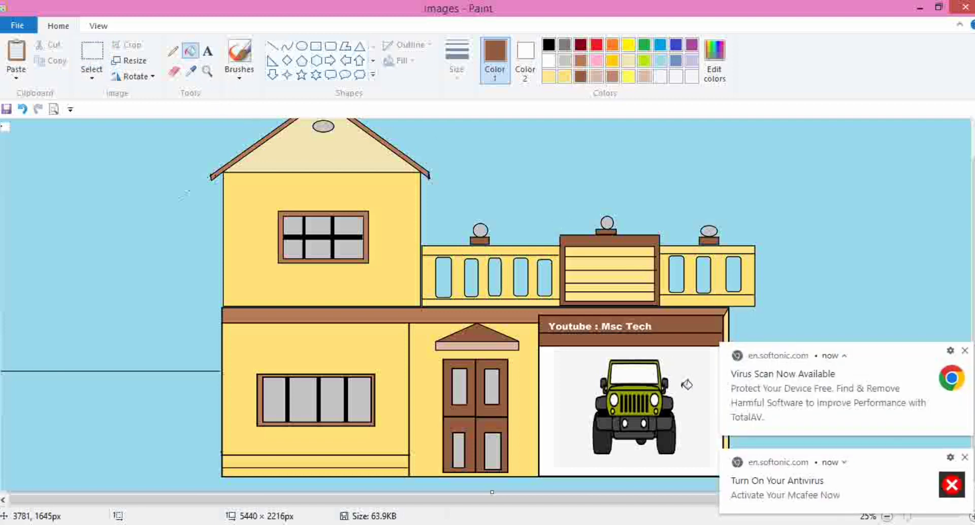
left_click(695, 380)
left_click(964, 351)
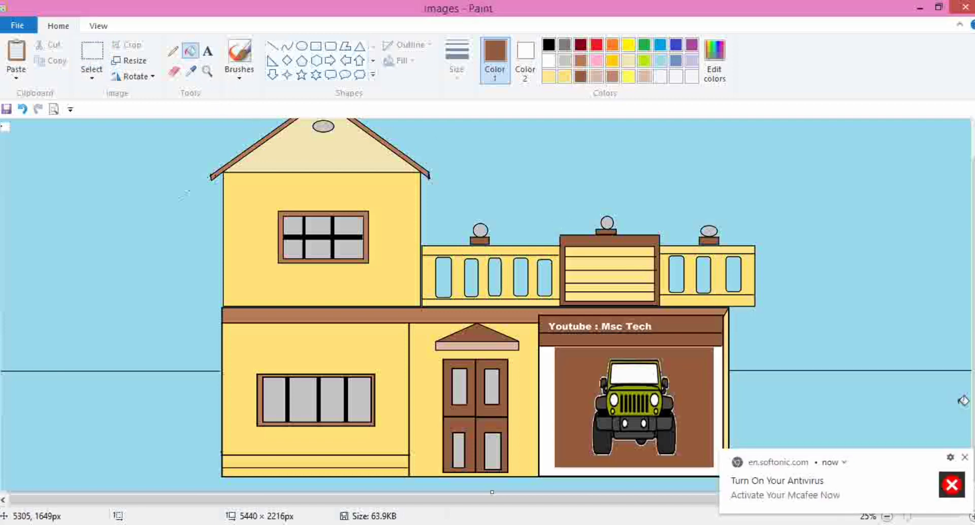
left_click(964, 457)
left_click(542, 397)
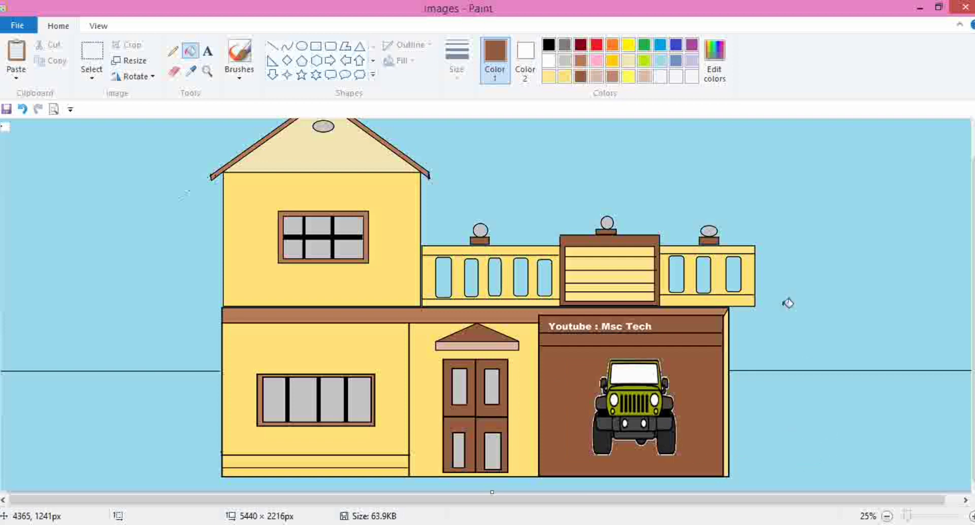
scroll(809, 300, "up", 1)
scroll(809, 299, "down", 1)
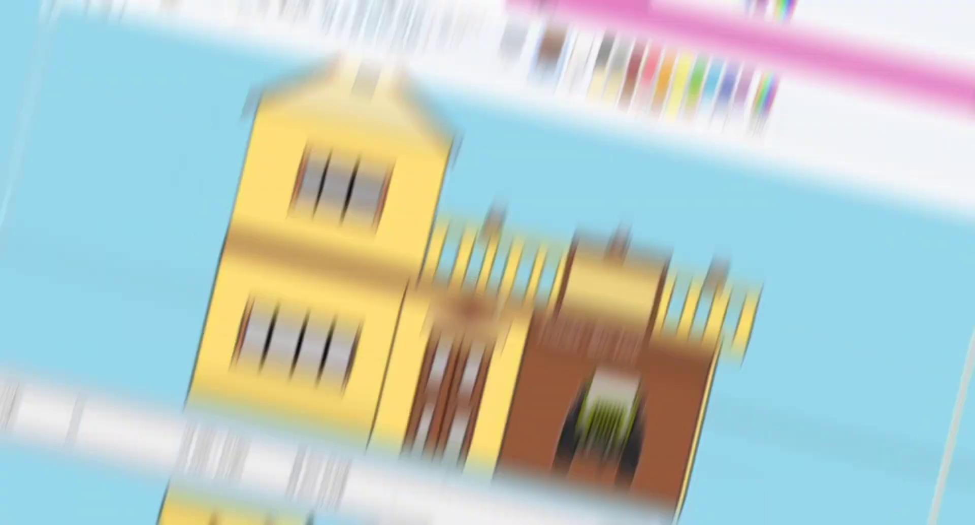